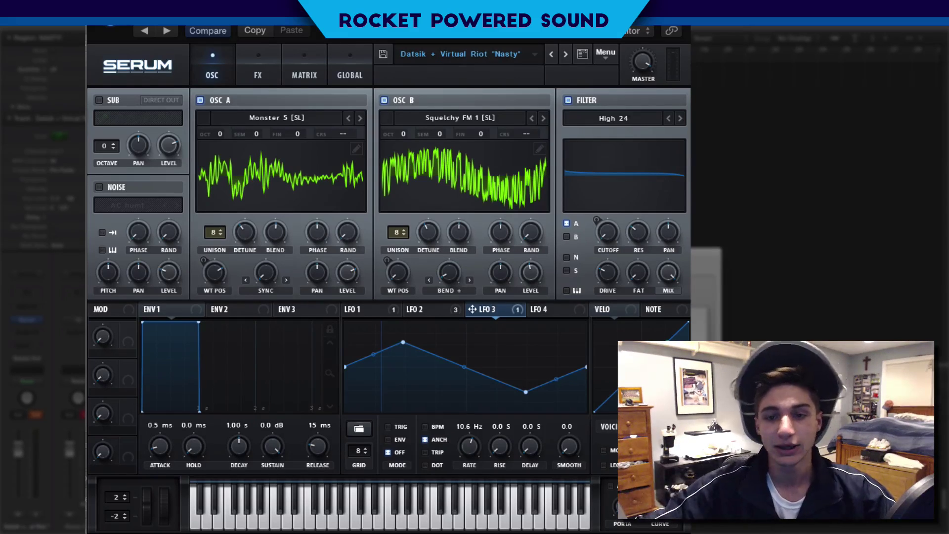
Step: Reset to the Init preset and load Monster 5 [SL] into oscillator A with raised wavetable position
click(612, 62)
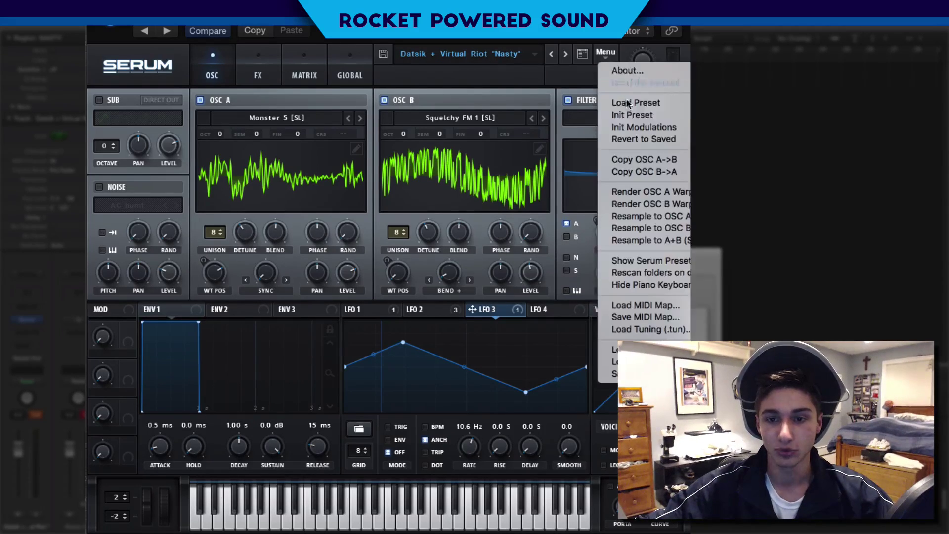
click(636, 120)
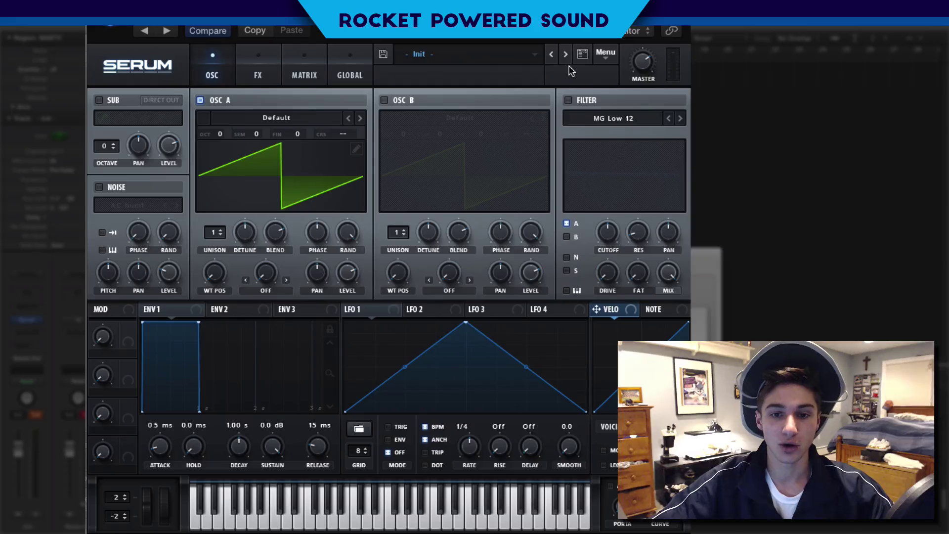
click(317, 121)
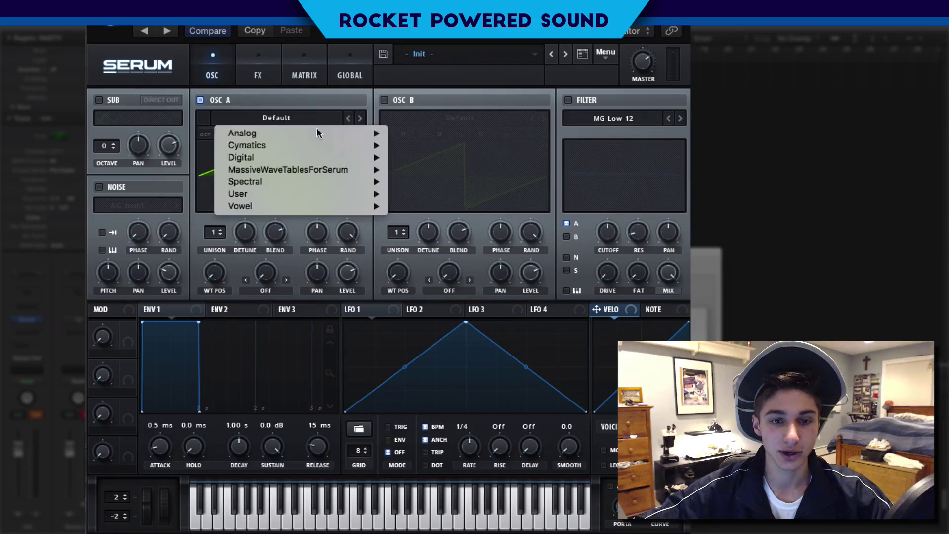
mouse_move(312, 182)
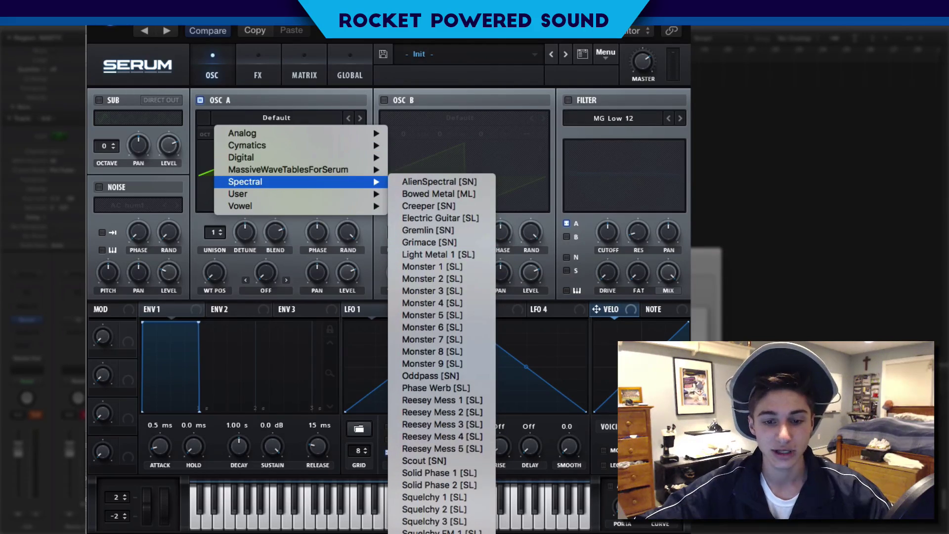
click(445, 315)
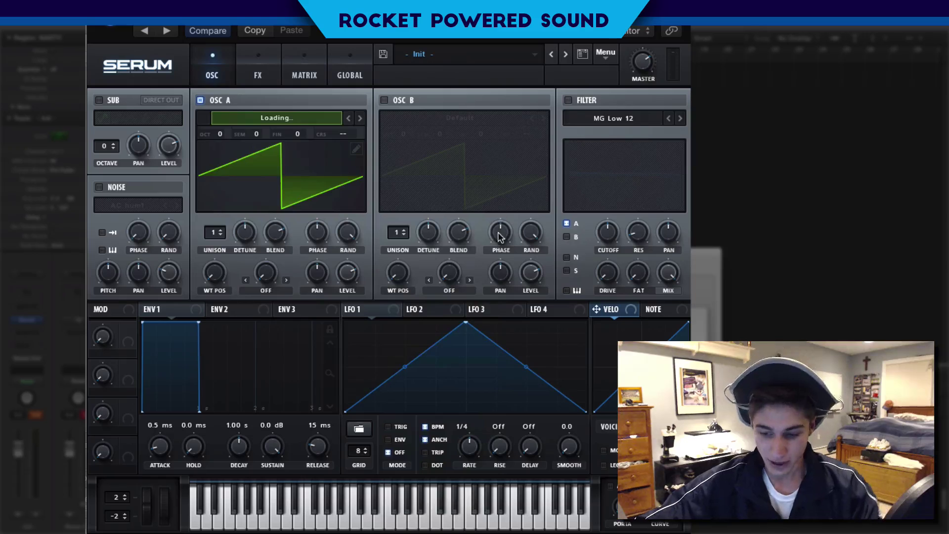
drag(222, 278, 222, 205)
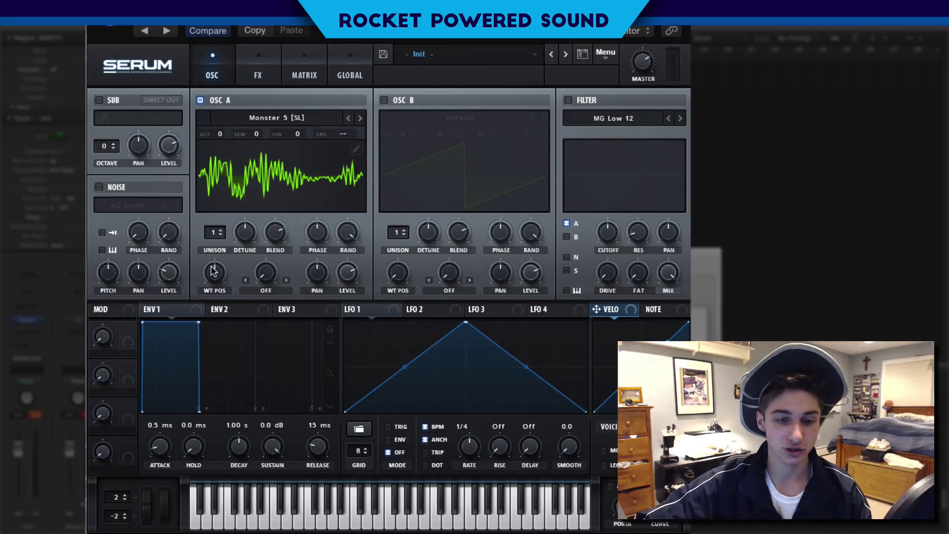
Step: Set oscillator A's wavetable position to 142, assign LFO 1 to it, and make LFO 1 a rising ramp
mouse_move(217, 275)
mouse_down()
mouse_move(221, 268)
mouse_move(206, 269)
mouse_move(202, 281)
mouse_move(215, 272)
mouse_up()
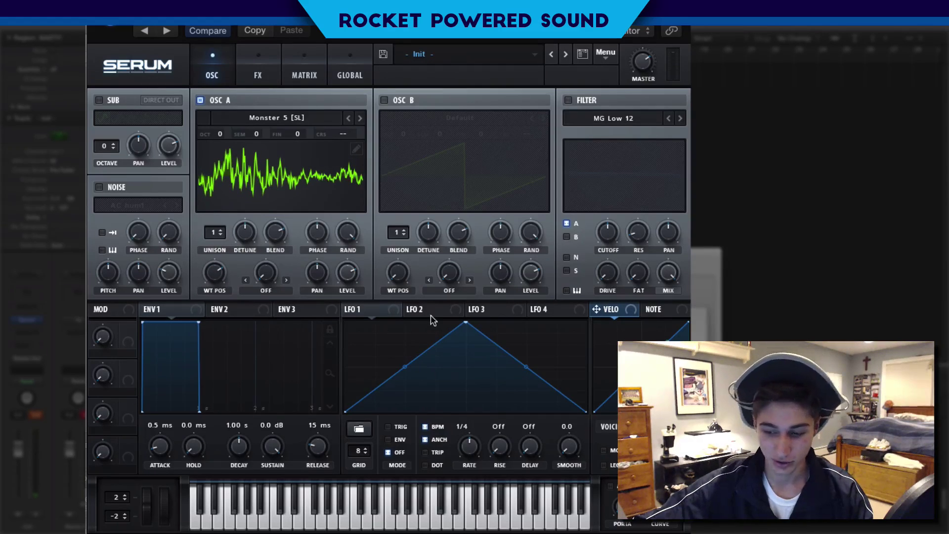
drag(380, 315, 179, 283)
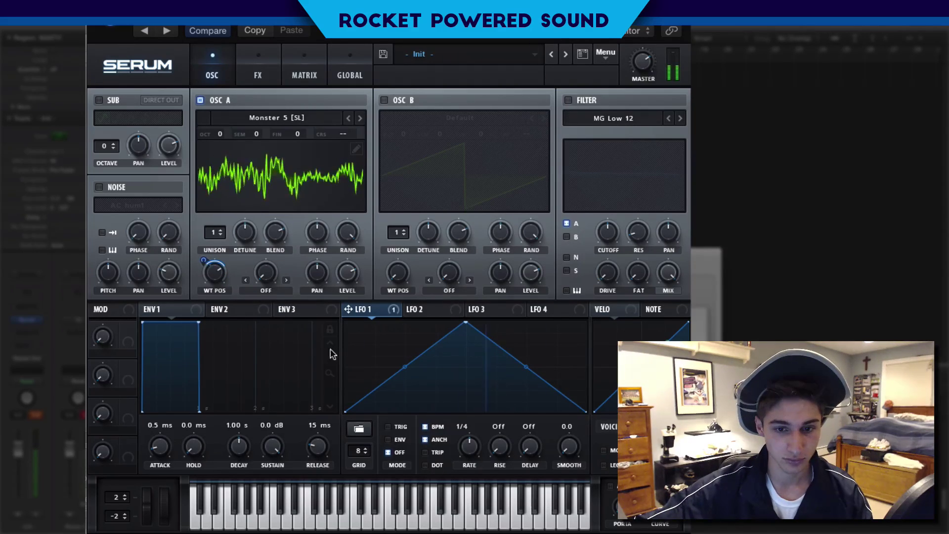
drag(465, 324, 588, 322)
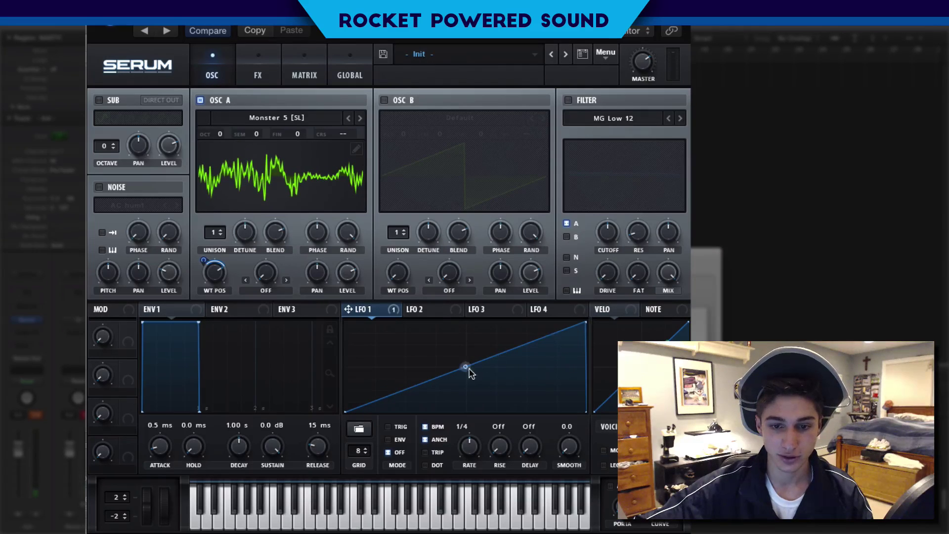
Step: Curve LFO 1's ramp into a gentler rise, enable Trig, and set its rate to 1/2
drag(469, 373, 460, 343)
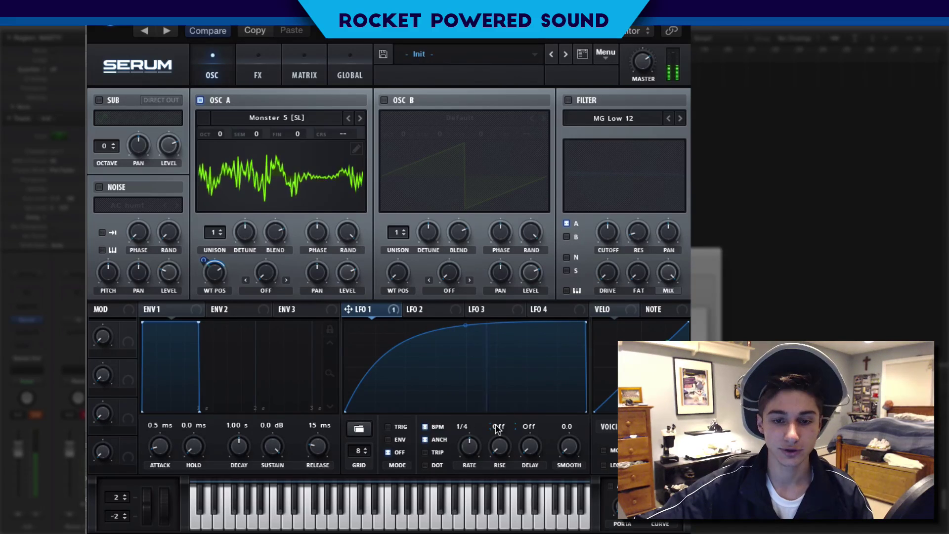
click(394, 428)
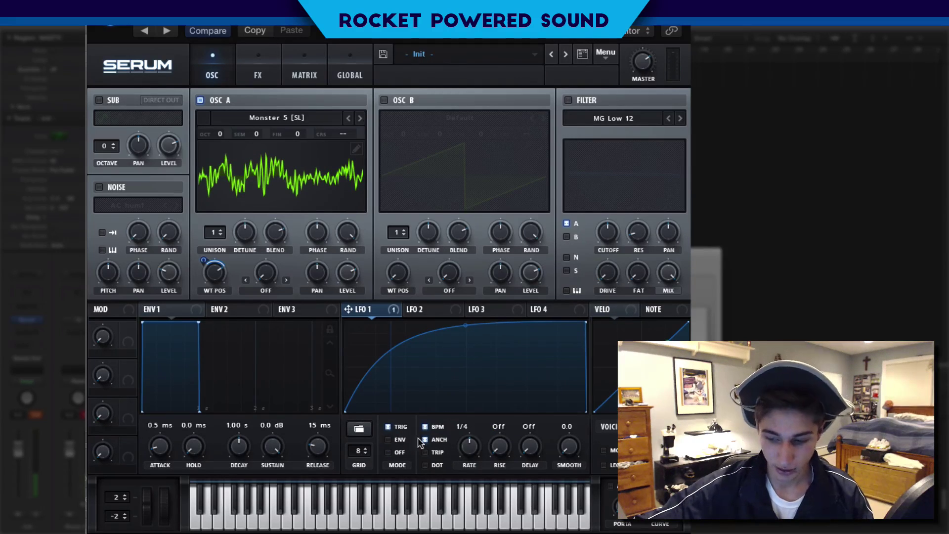
drag(466, 447, 459, 453)
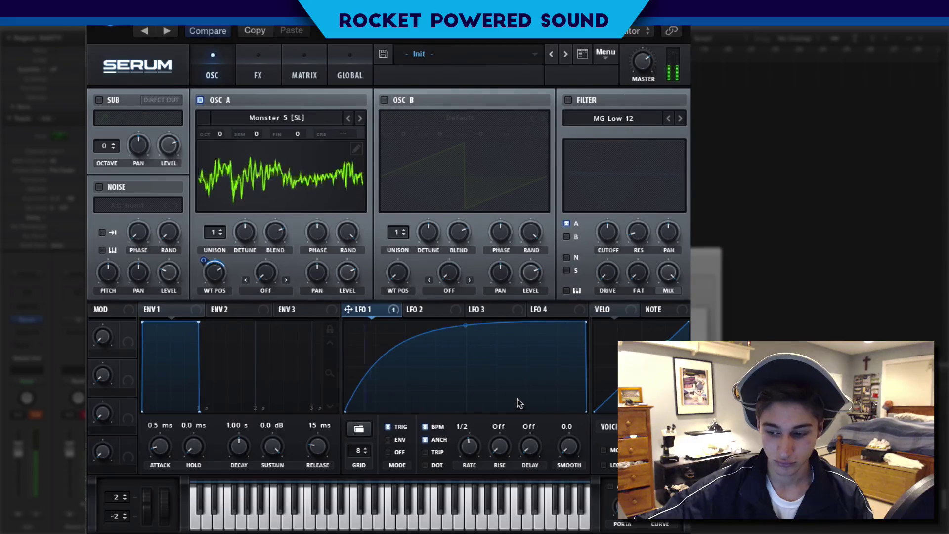
drag(466, 327, 484, 383)
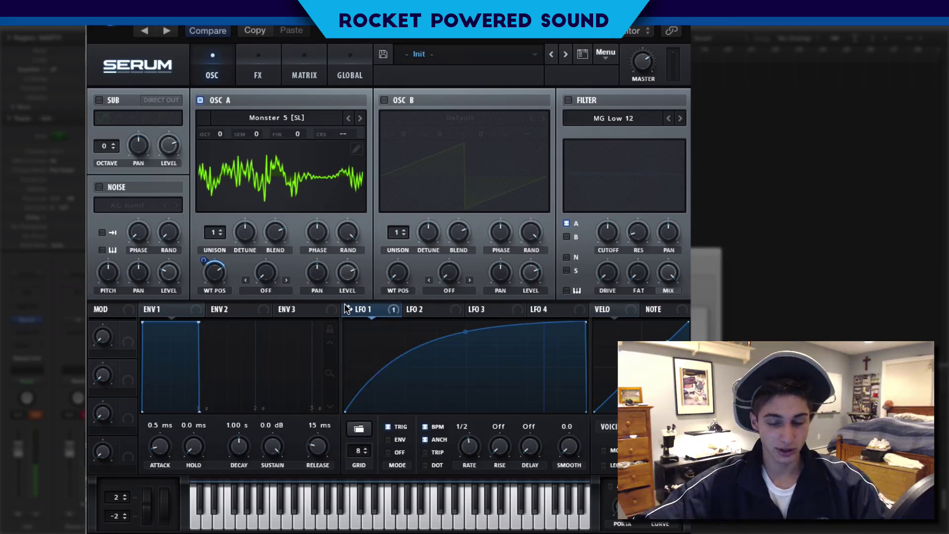
Step: Give oscillator A 7 unison voices, 0.12 detune, and random phase at 0%
click(213, 233)
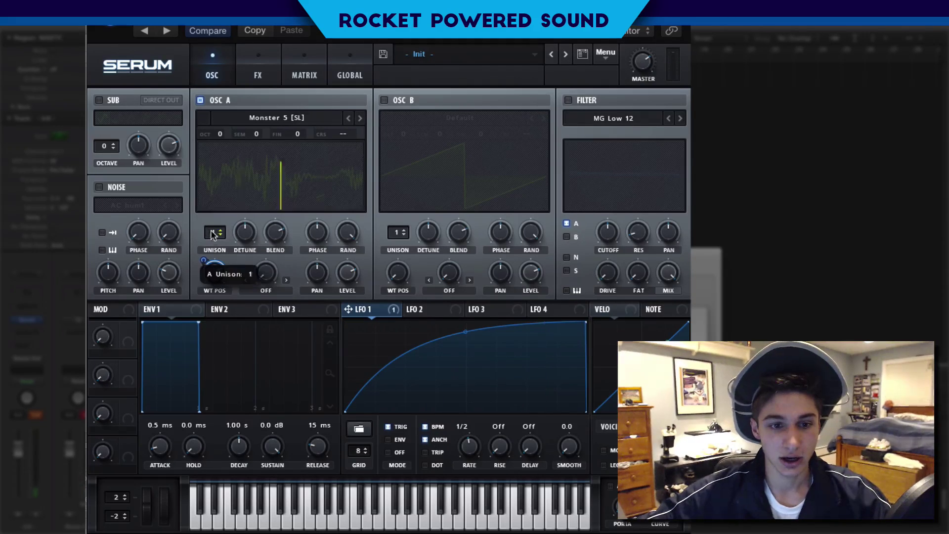
drag(213, 233, 229, 186)
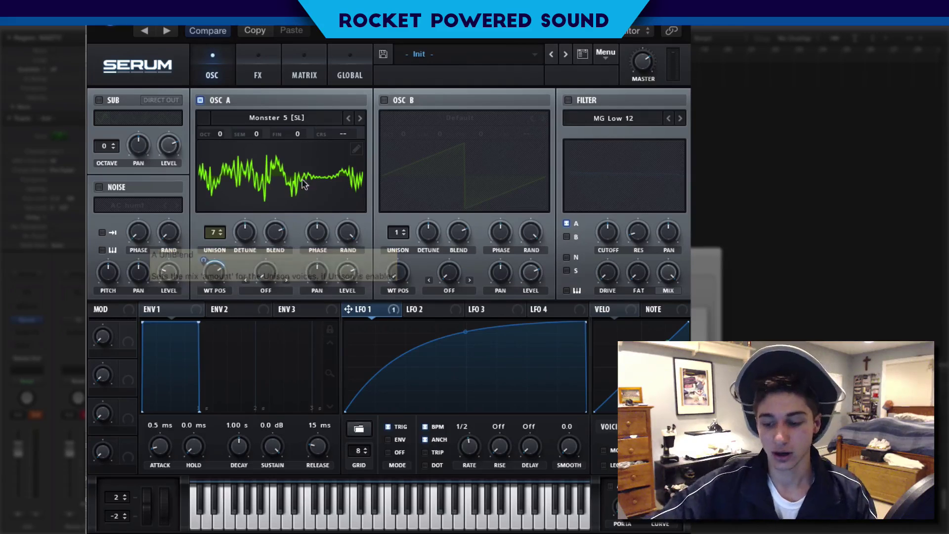
drag(245, 232, 230, 239)
drag(345, 239, 326, 384)
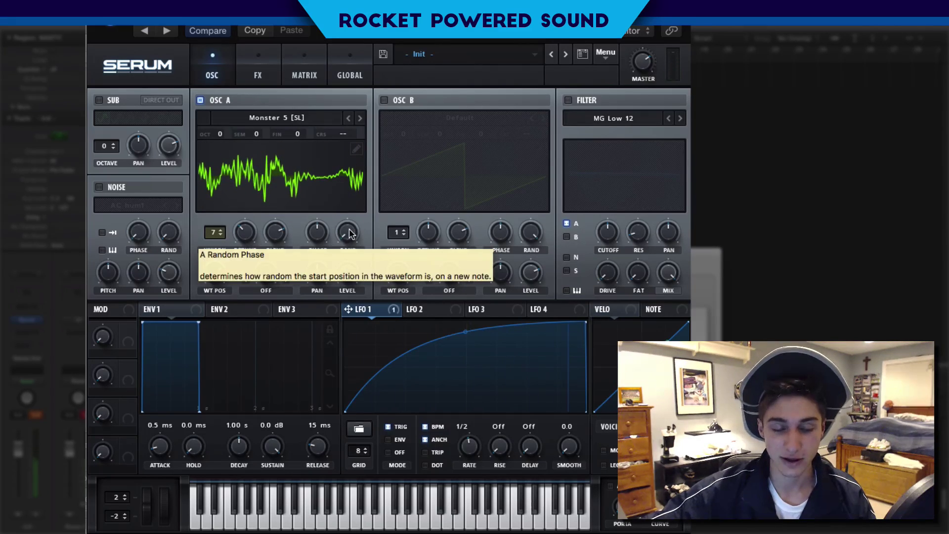
scroll(347, 233, up, 5)
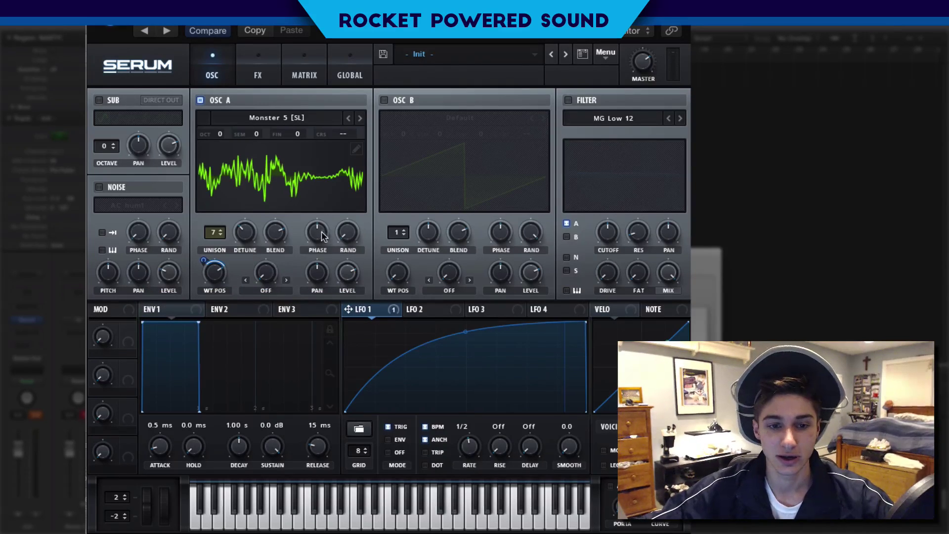
mouse_move(319, 242)
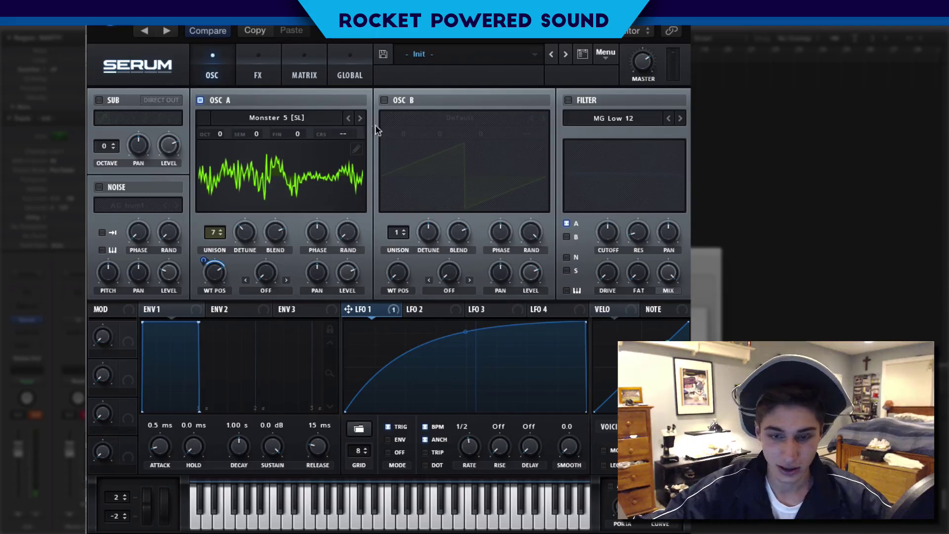
Step: Enable oscillator B with the Squelchy FM 1 [SL] wavetable and route LFO 1 to its wavetable position
click(384, 100)
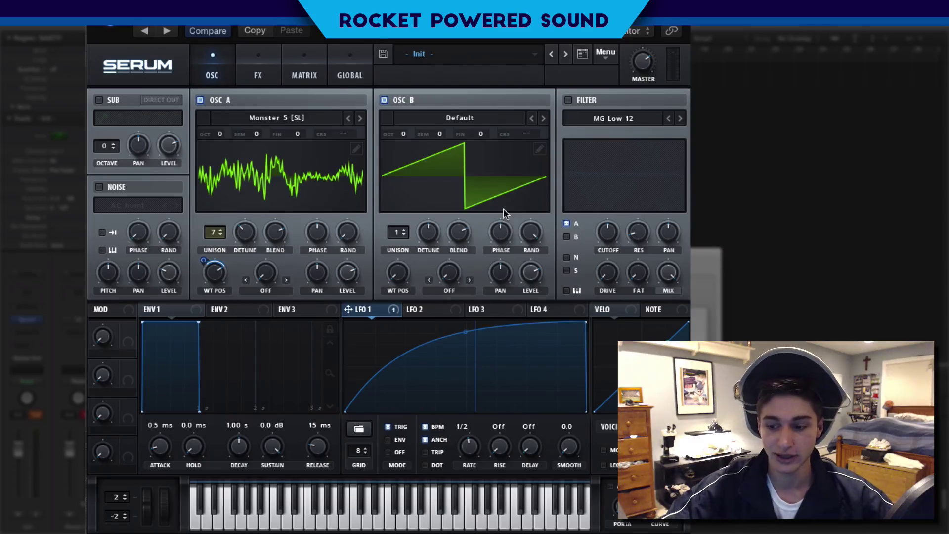
click(501, 118)
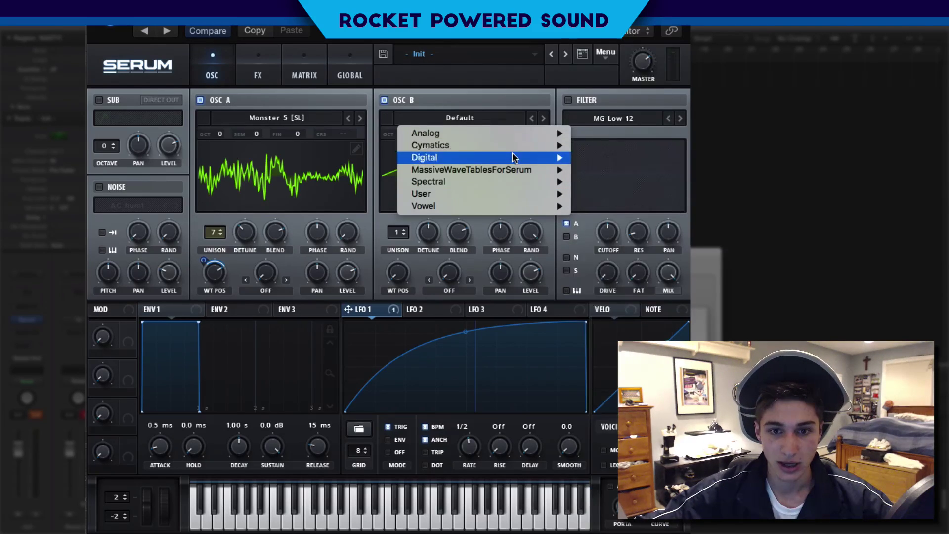
mouse_move(505, 182)
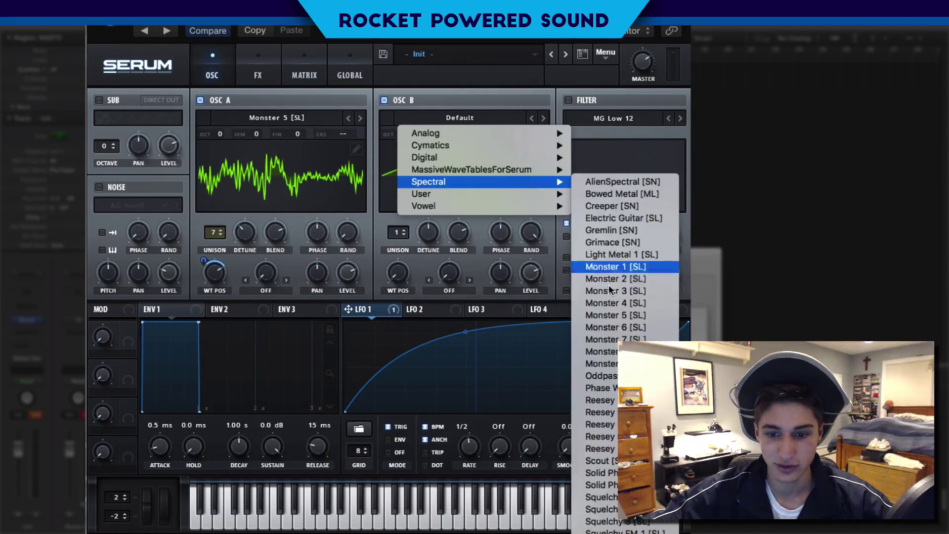
click(662, 529)
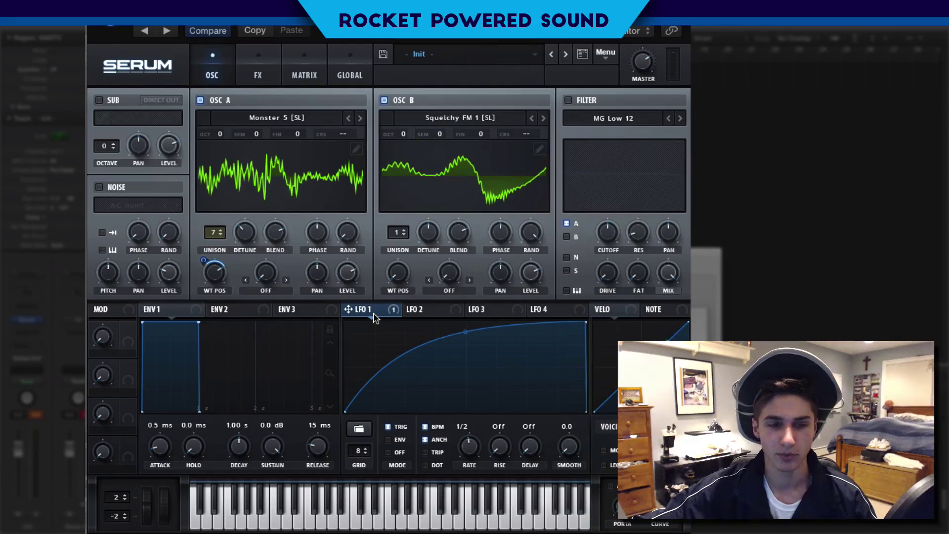
drag(374, 318, 398, 273)
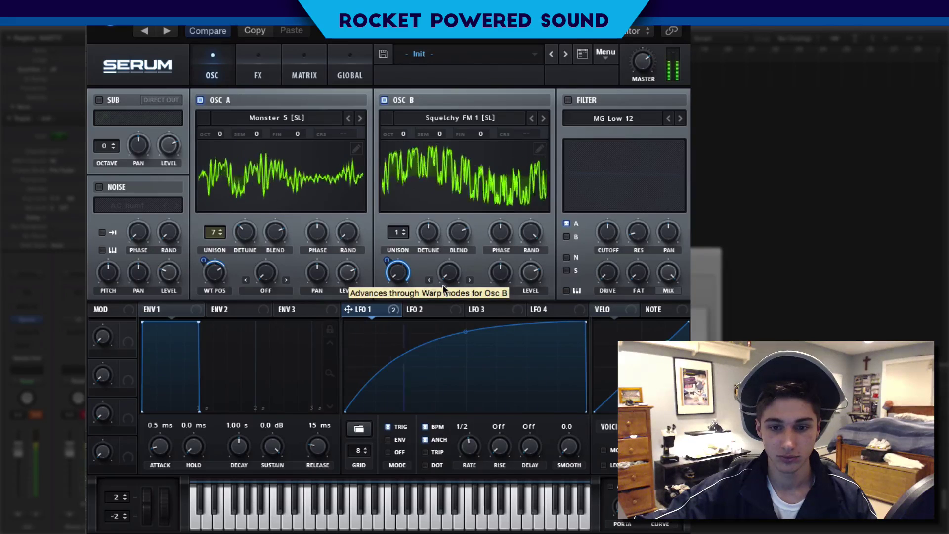
Step: Set oscillator B's warp mode to Bend + and raise the bend amount to about 44%
click(461, 293)
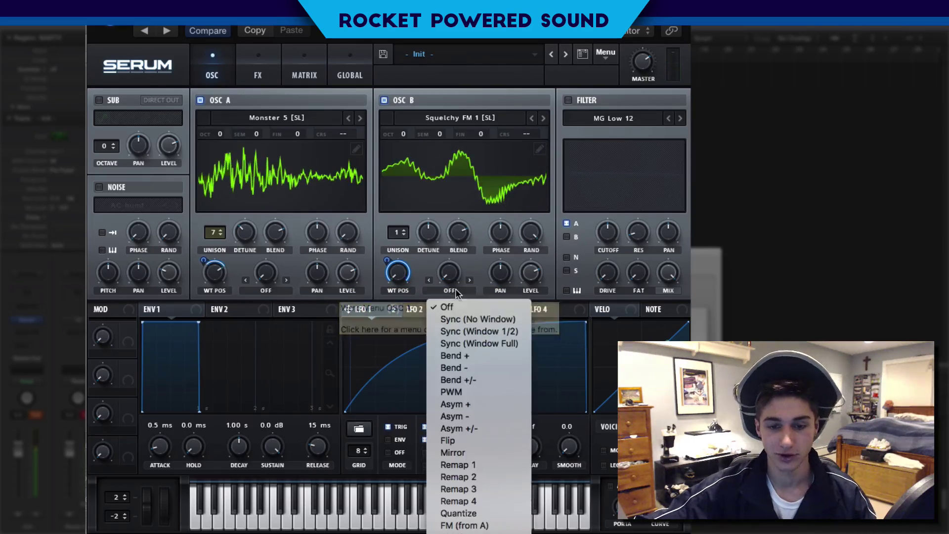
click(496, 307)
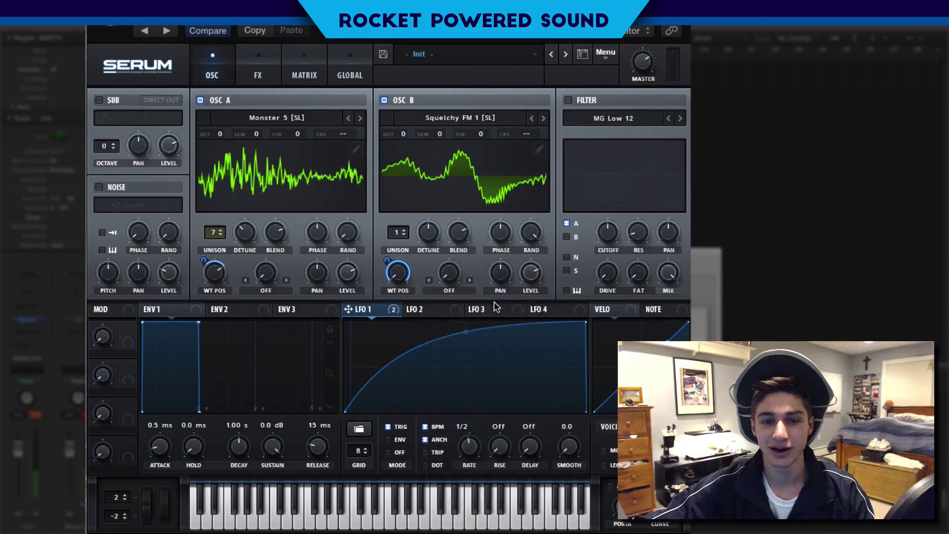
click(451, 289)
click(472, 358)
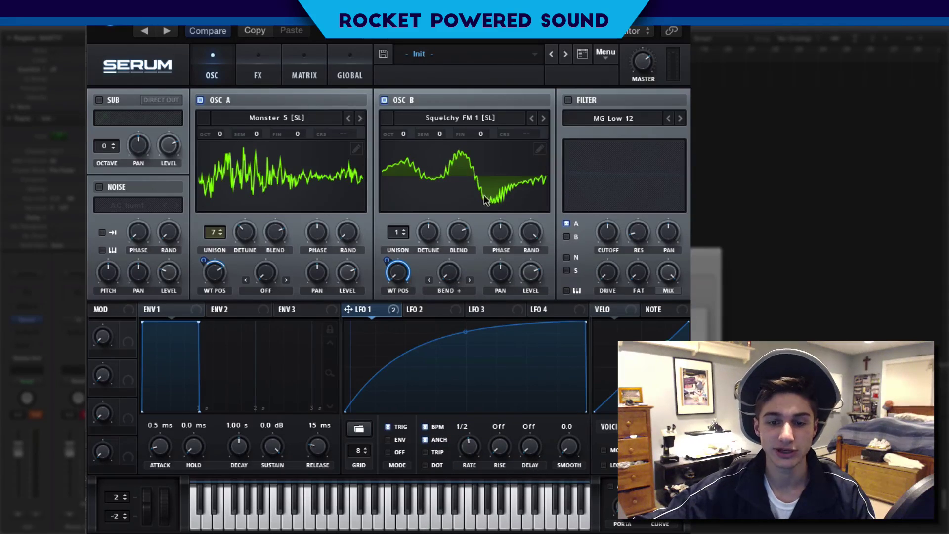
drag(457, 272, 455, 251)
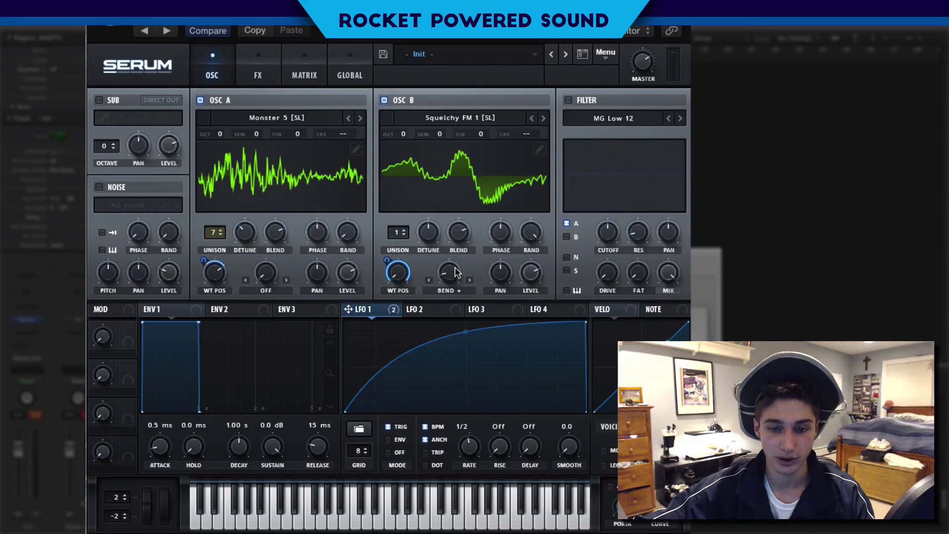
mouse_move(447, 292)
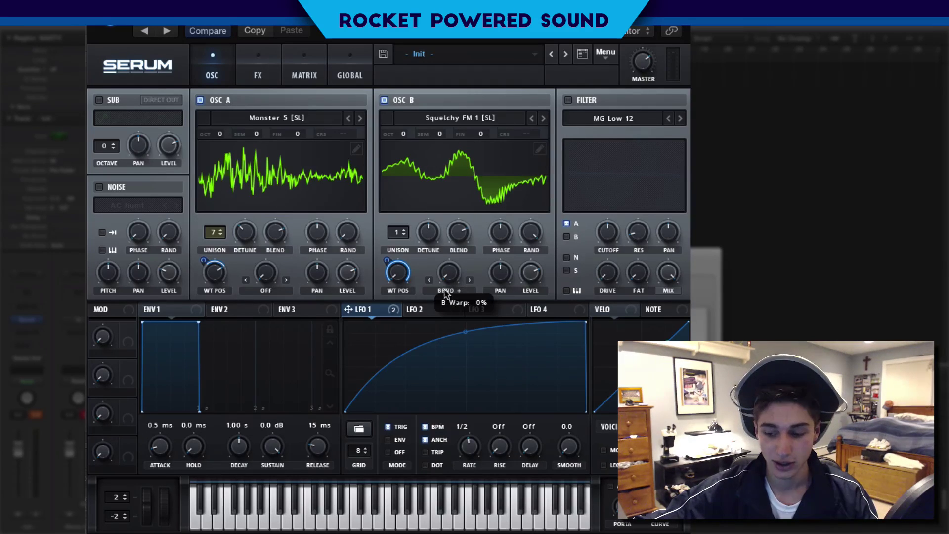
mouse_move(447, 294)
mouse_down()
mouse_move(446, 284)
mouse_move(446, 293)
mouse_up()
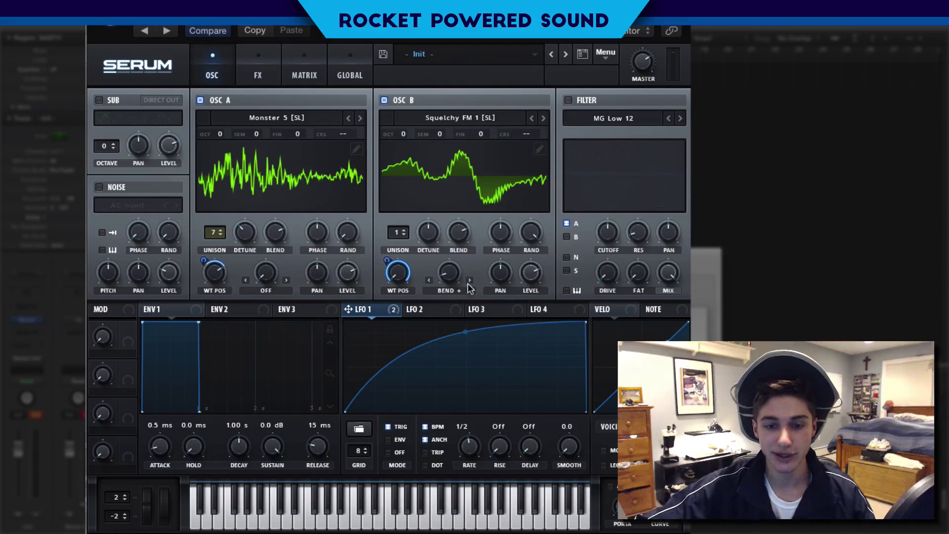
drag(450, 279, 451, 273)
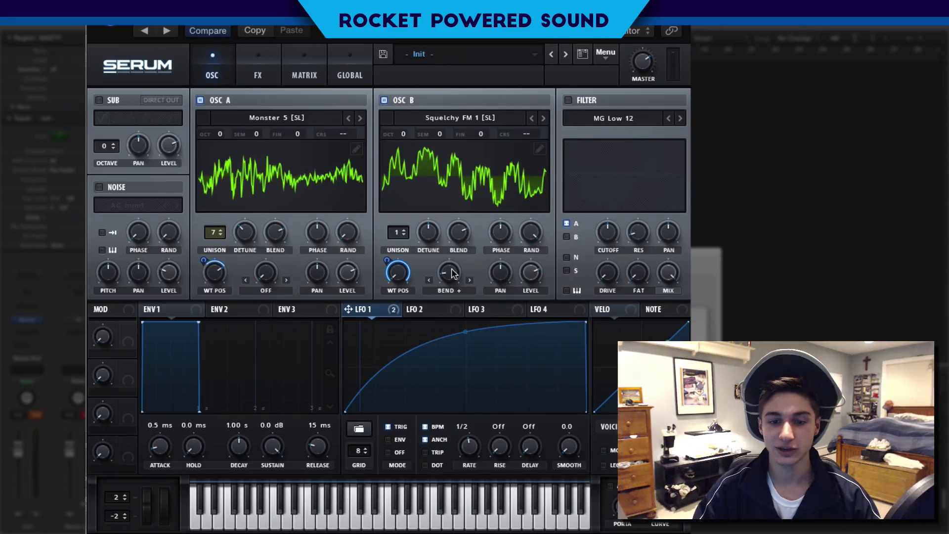
drag(454, 269, 435, 273)
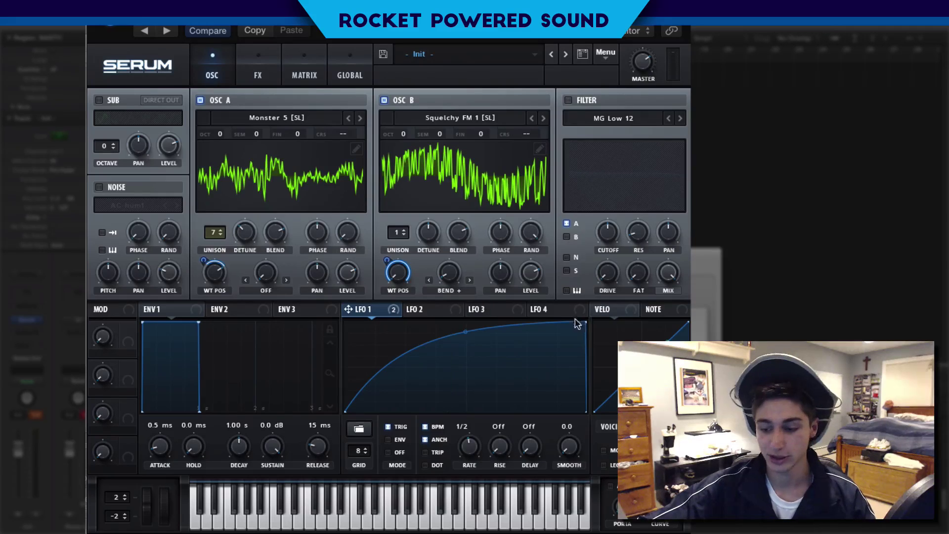
Step: Lower oscillator B's level, set both oscillators to 8 unison voices, and tweak their blend and B's random phase
drag(534, 273, 508, 297)
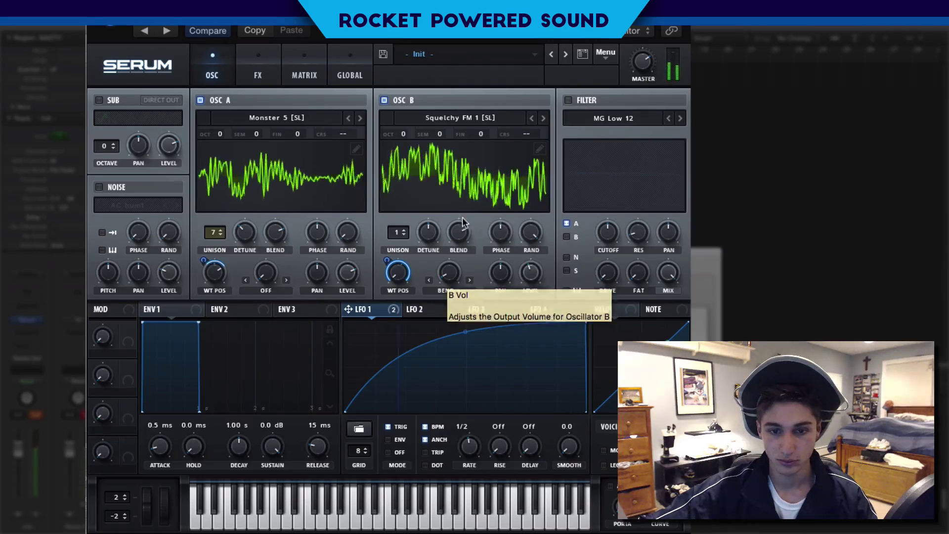
drag(398, 230, 404, 164)
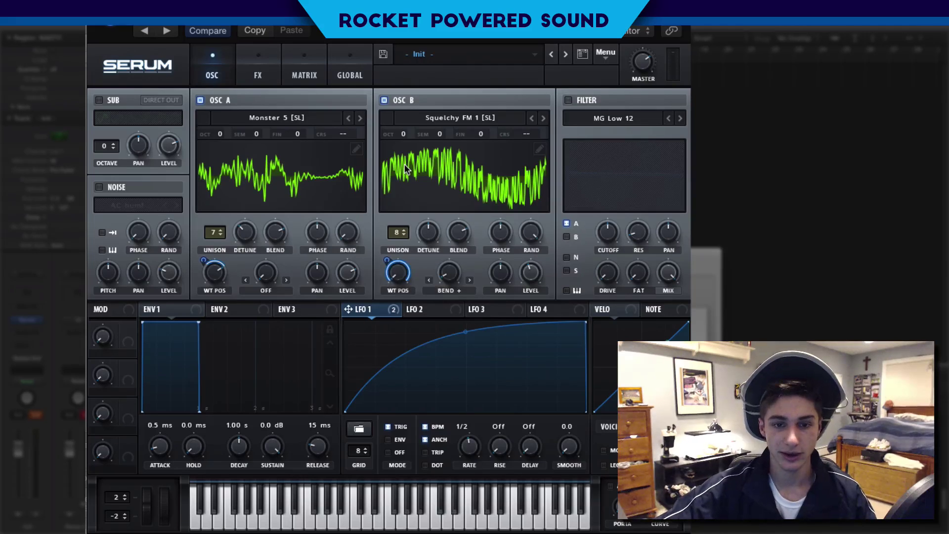
click(221, 230)
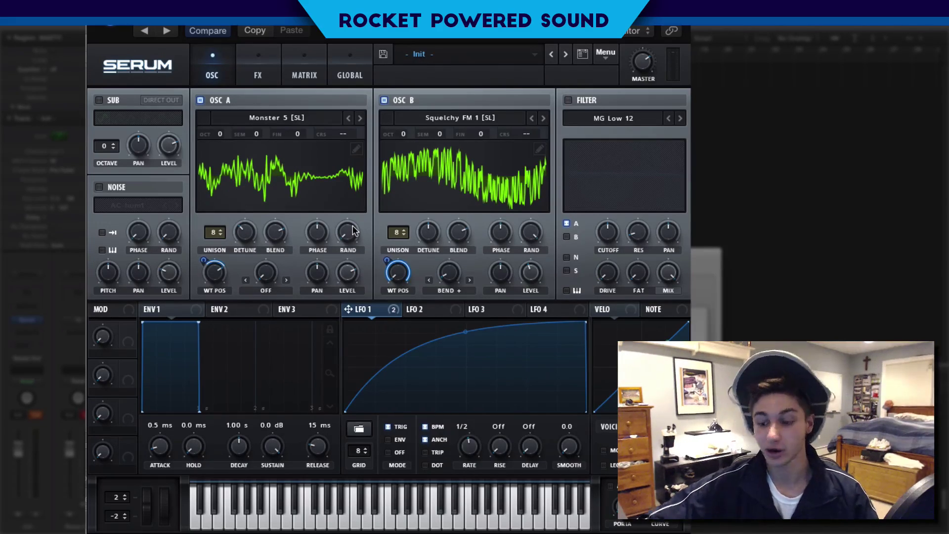
click(271, 232)
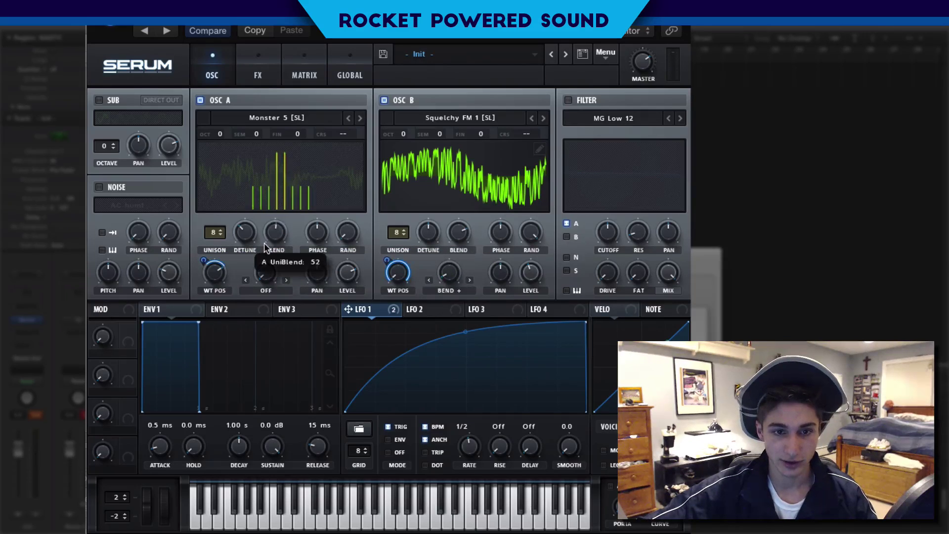
click(456, 237)
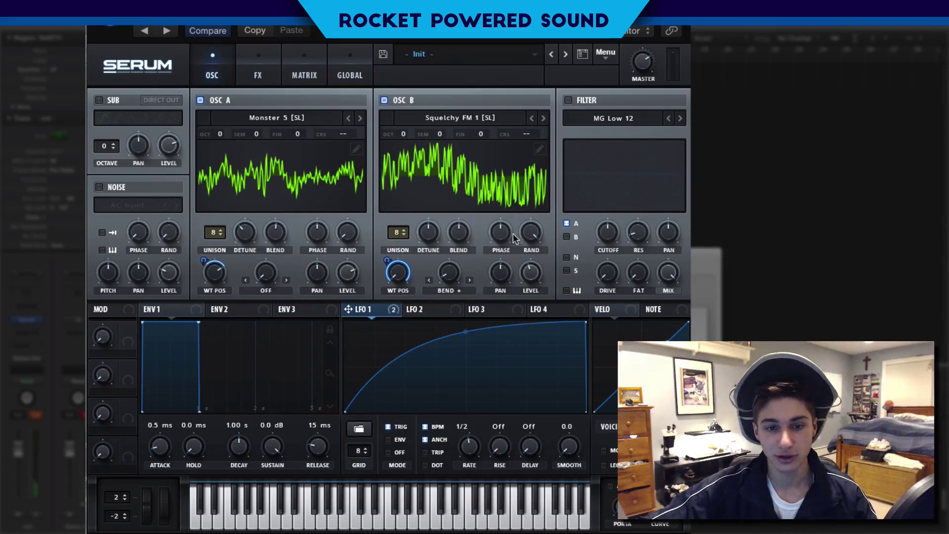
click(531, 232)
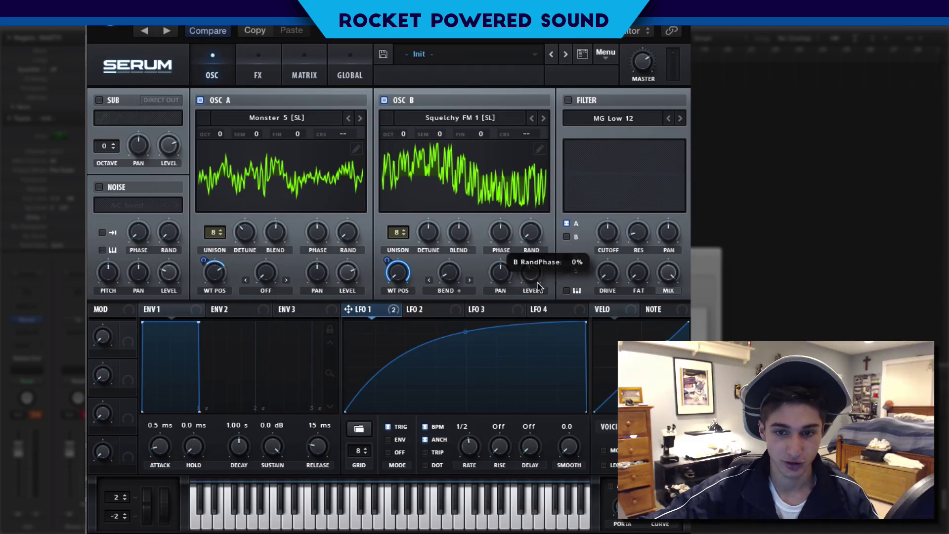
Step: Enable the filter as High 24, lower its cutoff, and route LFO 1 to the cutoff
click(568, 99)
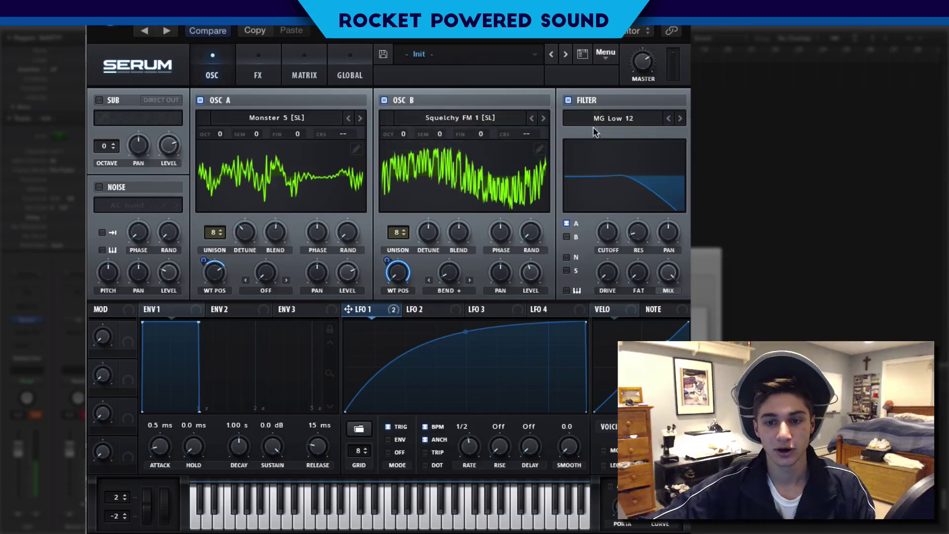
click(607, 118)
click(548, 73)
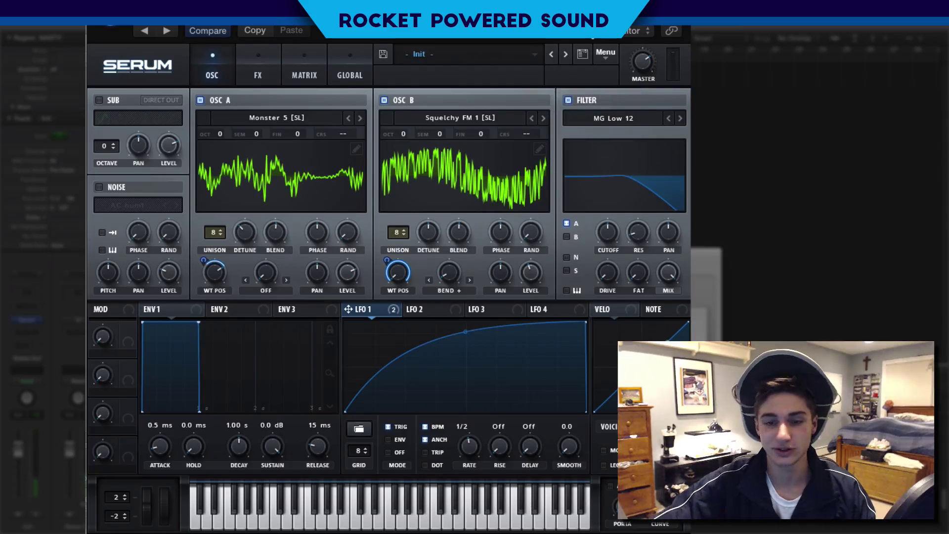
click(616, 119)
mouse_move(641, 133)
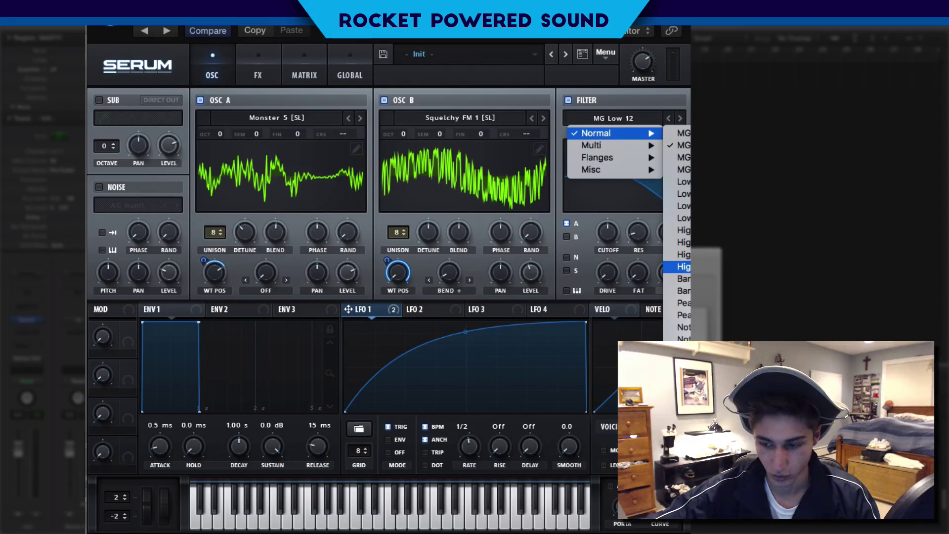
click(683, 266)
drag(608, 232, 610, 260)
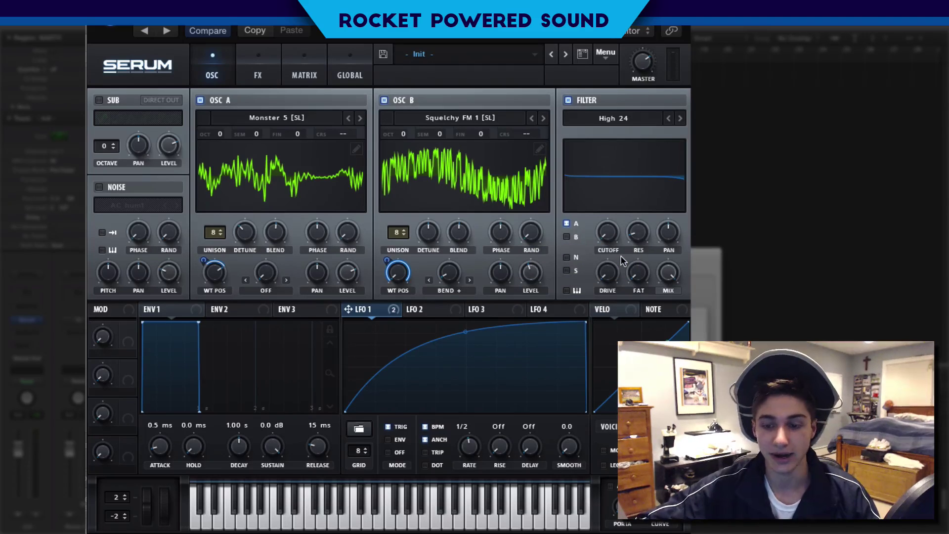
drag(348, 309, 607, 232)
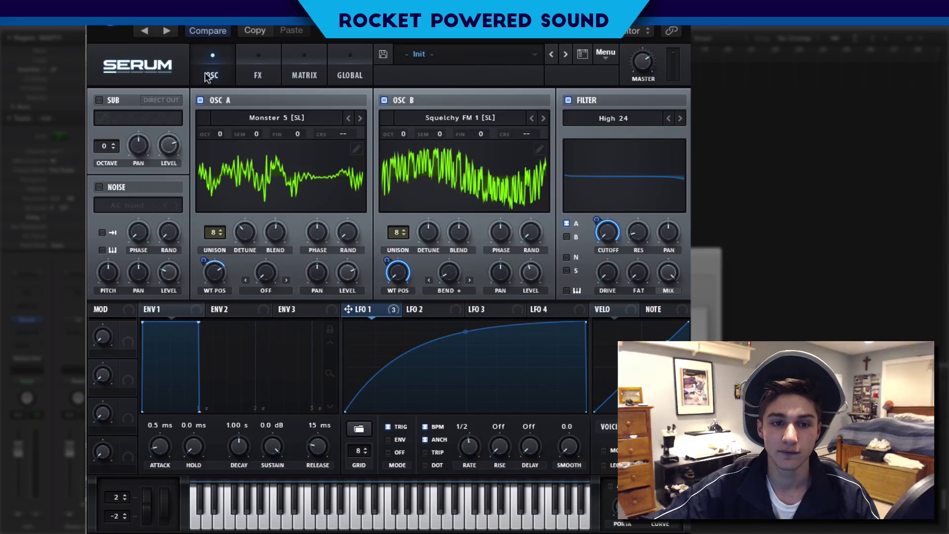
Step: Set LFO 1's cutoff depth to 57, resonance to about 51%, drive to about 32%, and show the FX rack
mouse_move(604, 224)
mouse_down()
mouse_move(593, 214)
mouse_move(572, 232)
mouse_move(601, 239)
mouse_move(601, 218)
mouse_up()
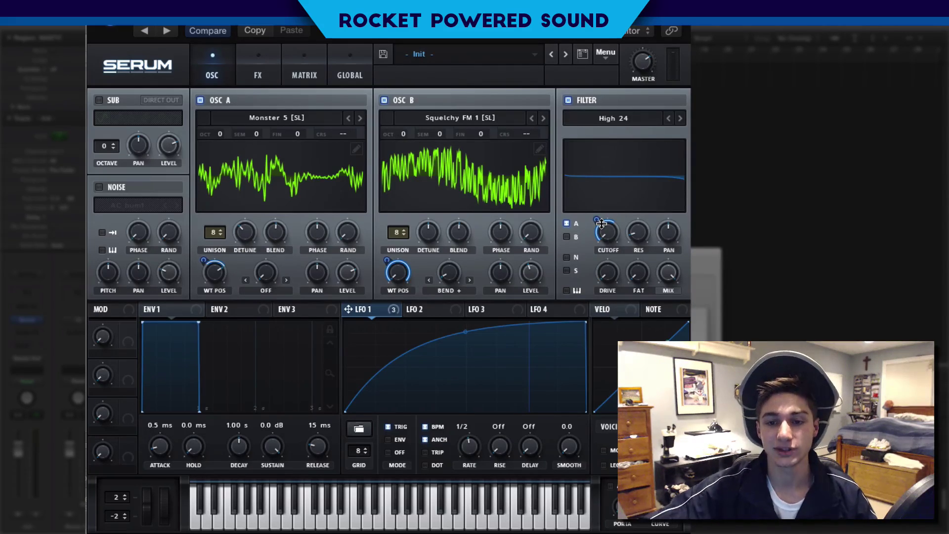
drag(596, 220, 589, 218)
drag(653, 231, 643, 201)
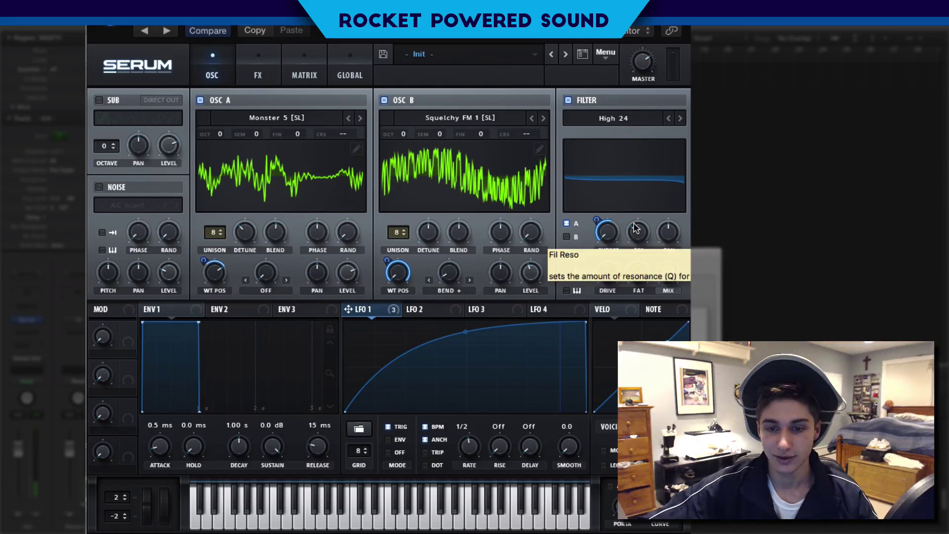
mouse_move(611, 273)
drag(611, 273, 601, 218)
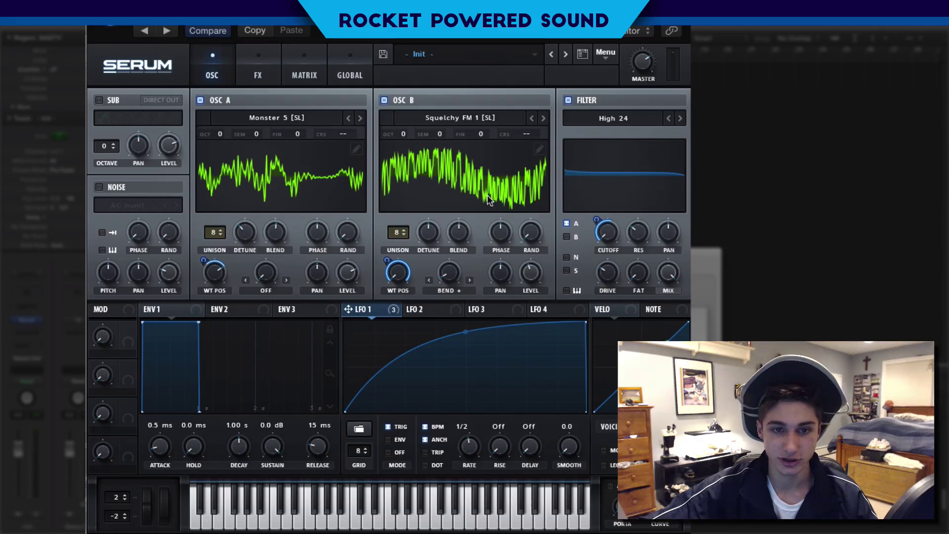
click(258, 69)
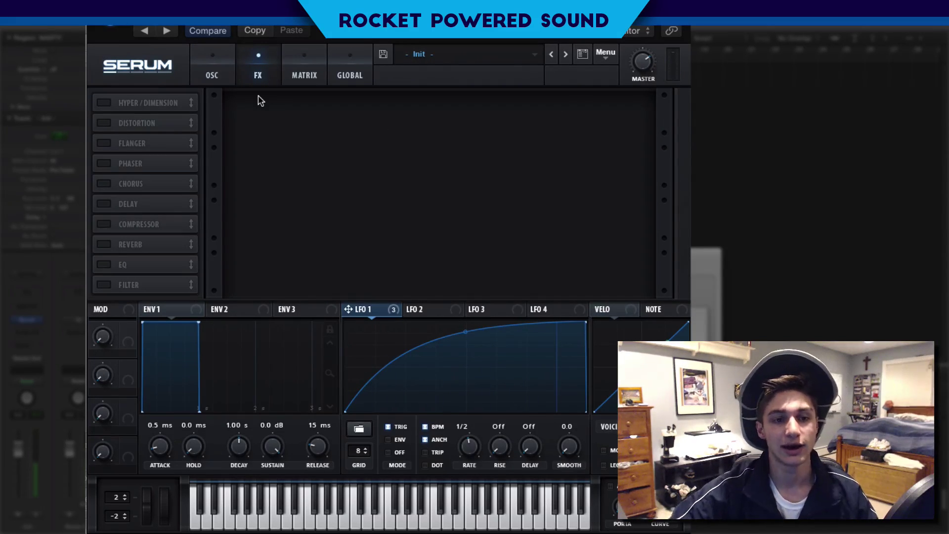
Step: Switch on the Hyper/Dimension and Distortion effects
click(103, 103)
click(103, 103)
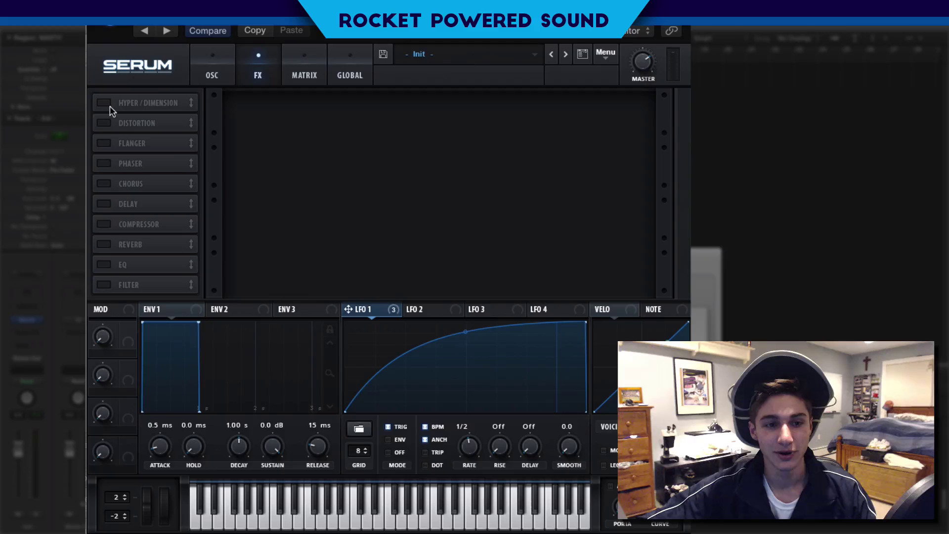
click(104, 103)
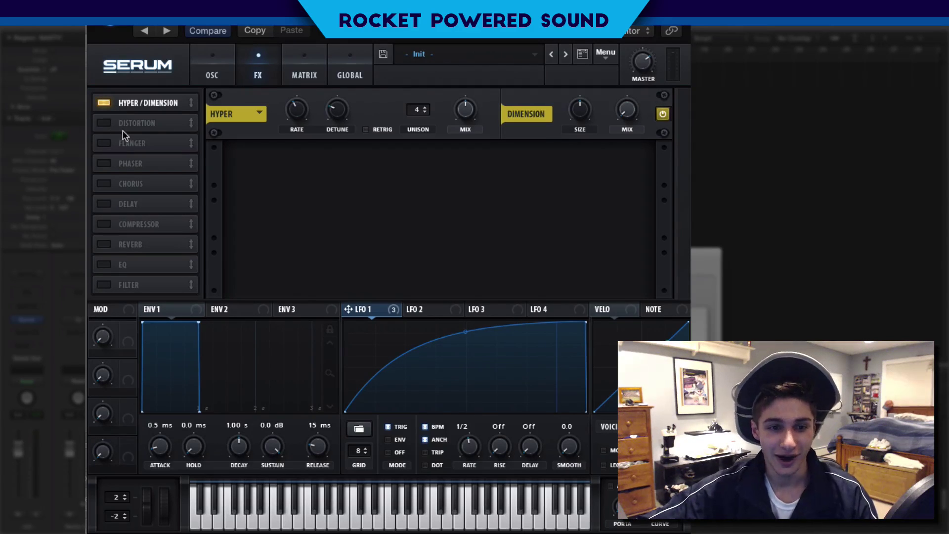
click(103, 103)
click(103, 103)
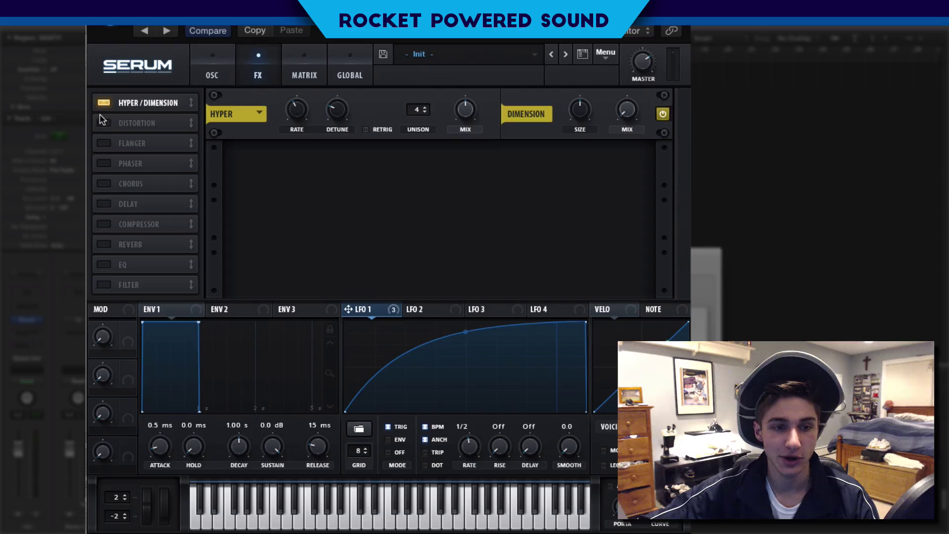
click(103, 123)
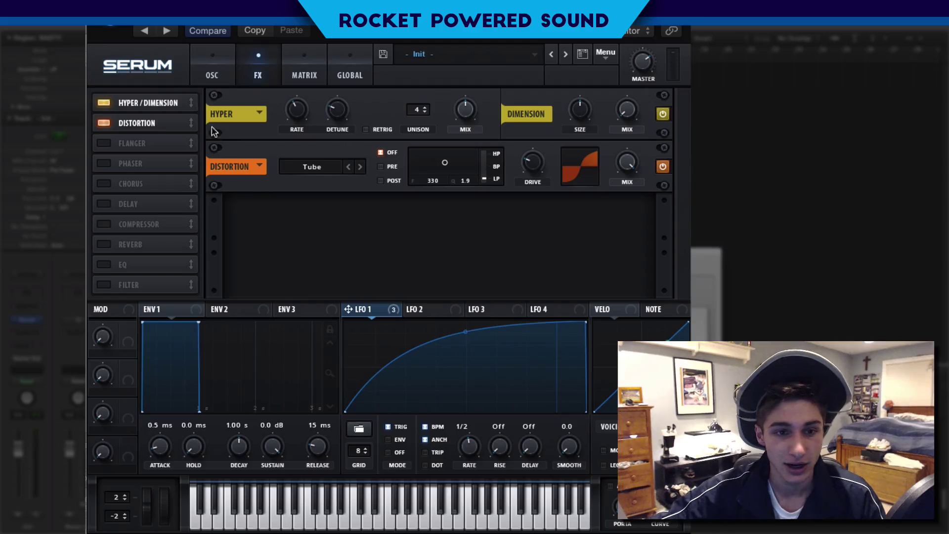
Step: Move Distortion ahead of Hyper/Dimension, with post filter at 1047, full drive and about half mix
drag(164, 124, 159, 89)
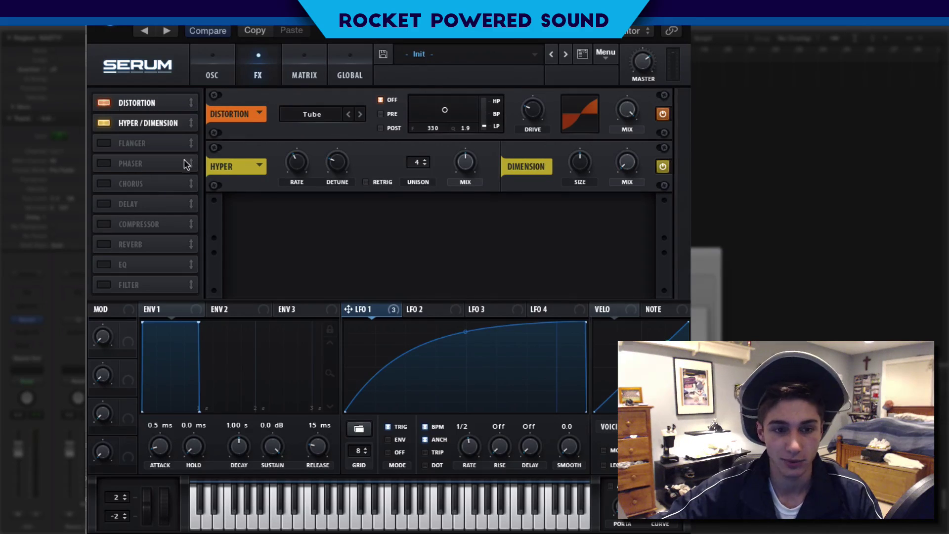
click(380, 128)
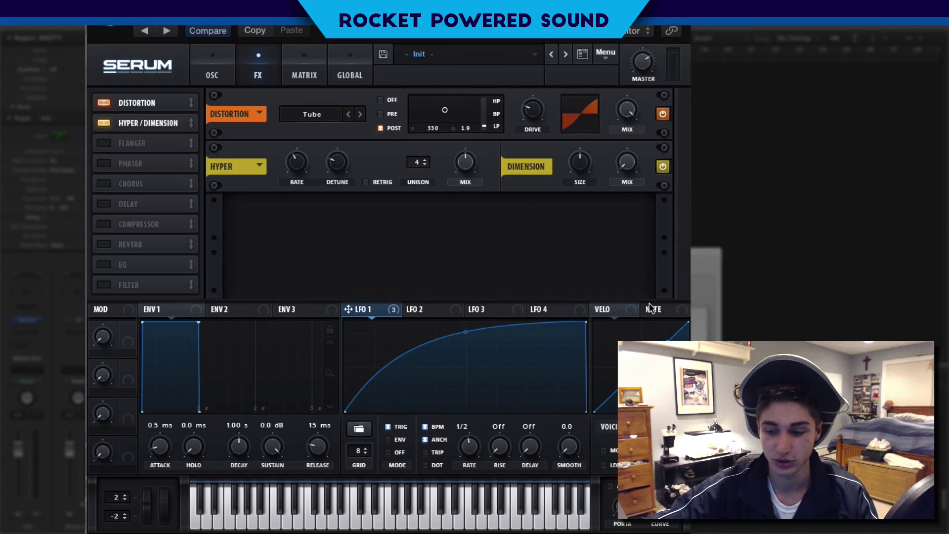
drag(445, 110, 447, 136)
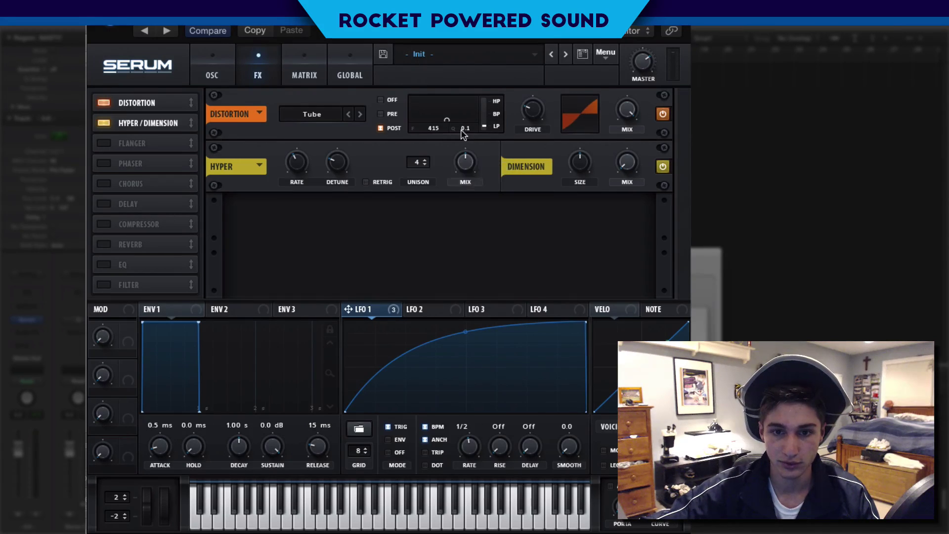
drag(453, 121, 457, 125)
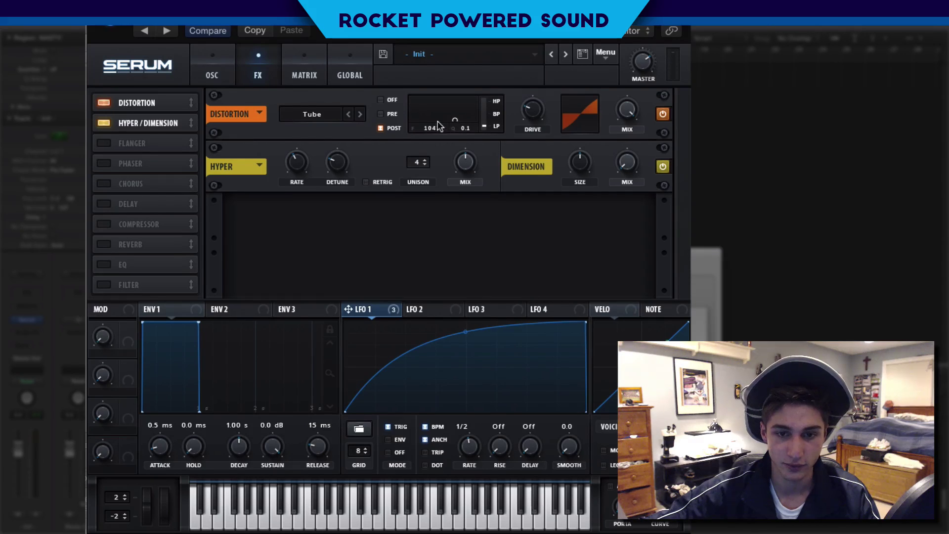
drag(537, 128, 560, 115)
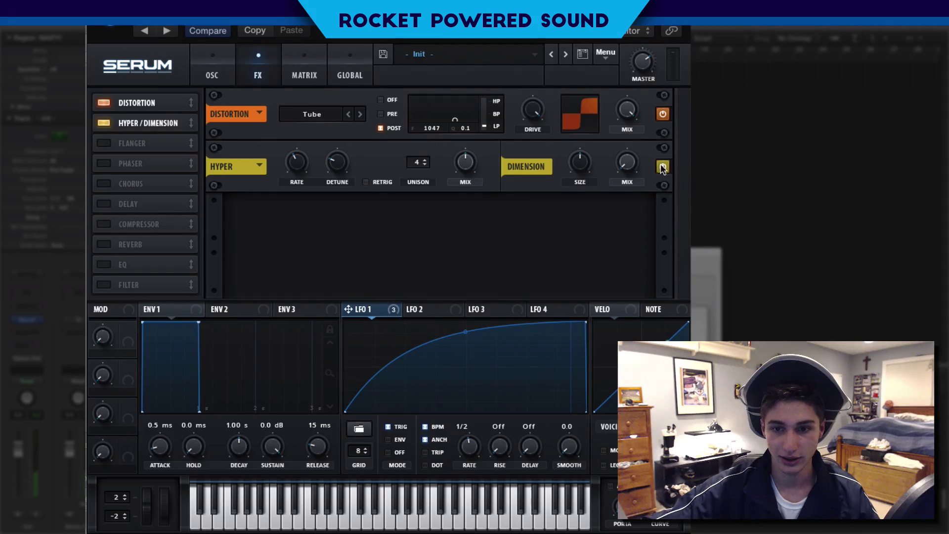
mouse_move(619, 113)
drag(620, 114, 607, 159)
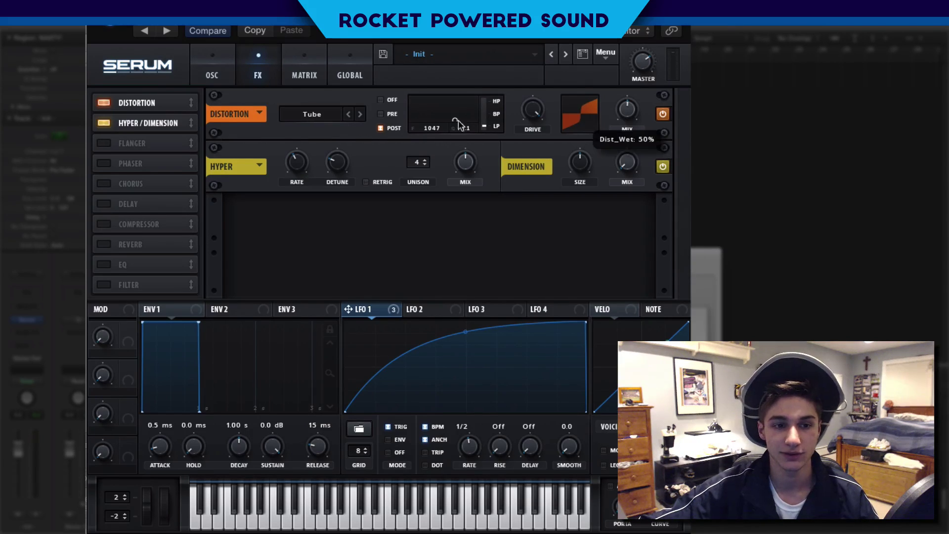
Step: Compare the sound with distortion bypassed, then lower Hyper mix to about 30% and Dimension size to about 20%
click(103, 103)
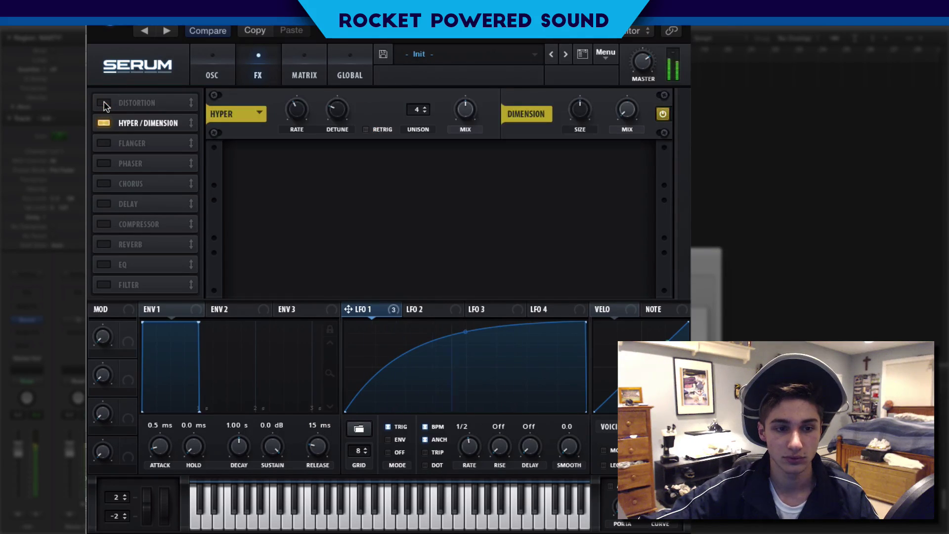
click(104, 103)
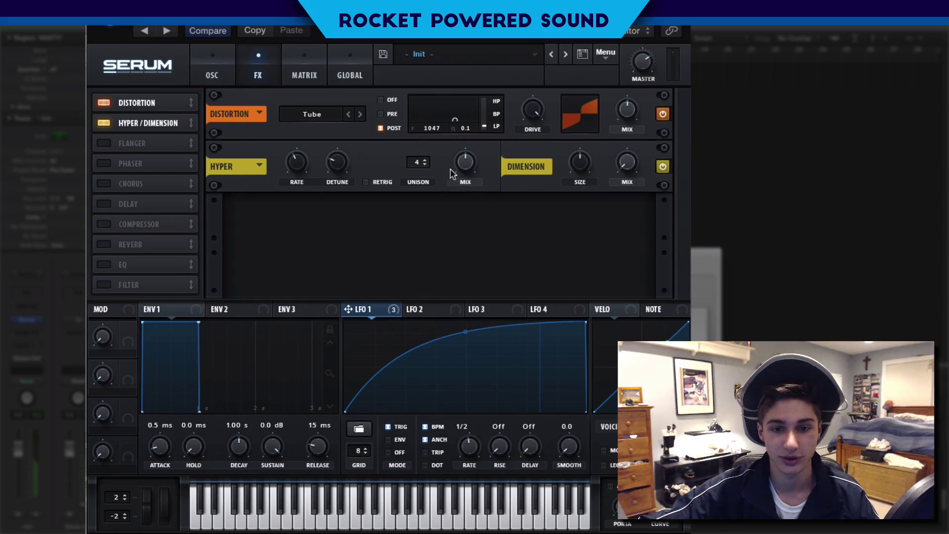
drag(450, 173, 453, 184)
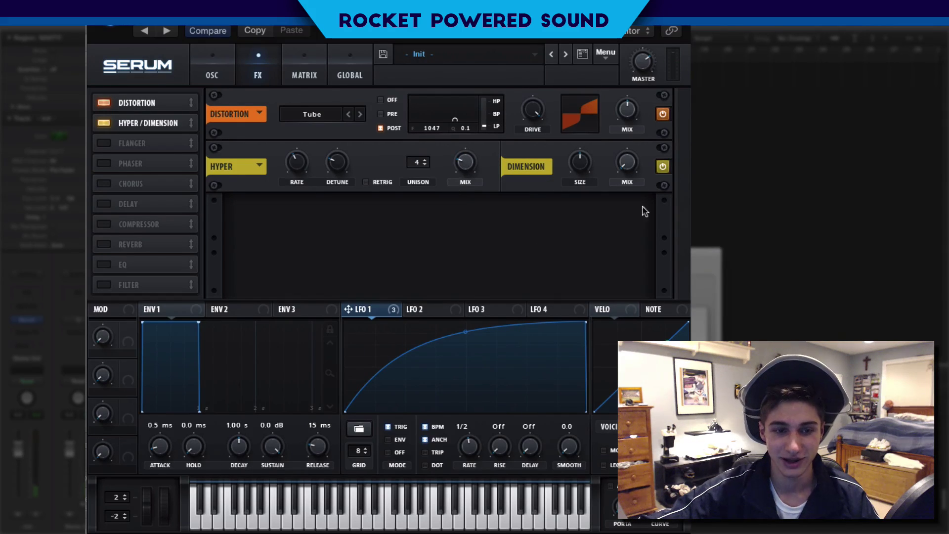
drag(583, 163, 568, 194)
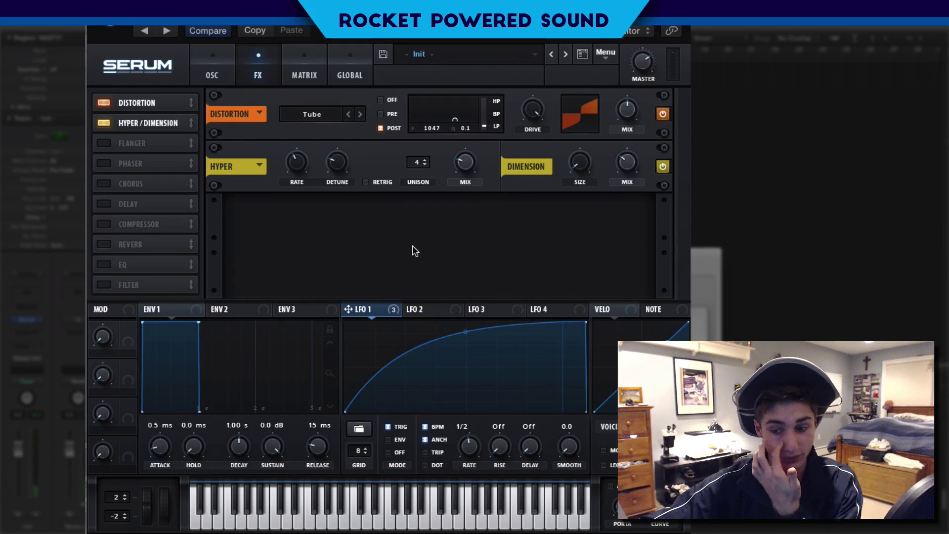
Step: Enable the Compressor after Hyper/Dimension, briefly bypassing Distortion to compare the sound
click(107, 230)
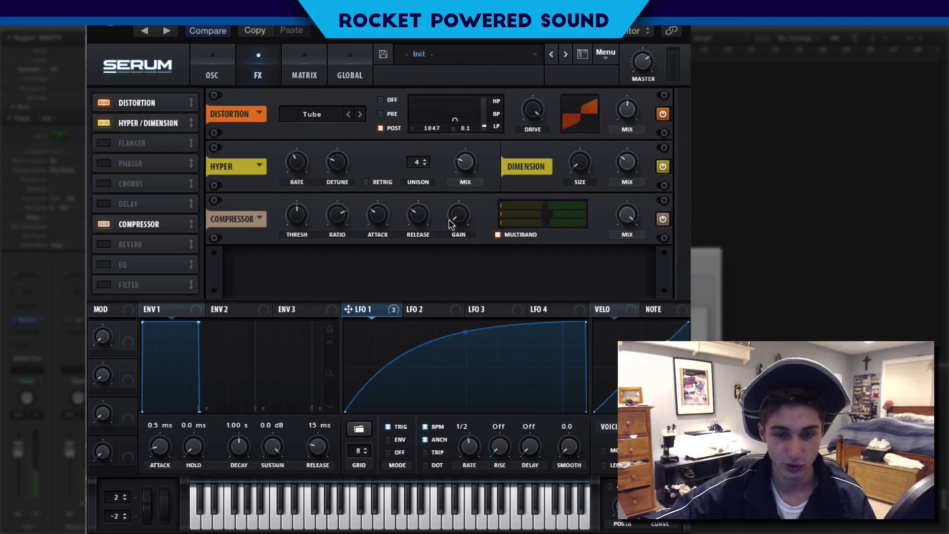
click(105, 103)
click(104, 104)
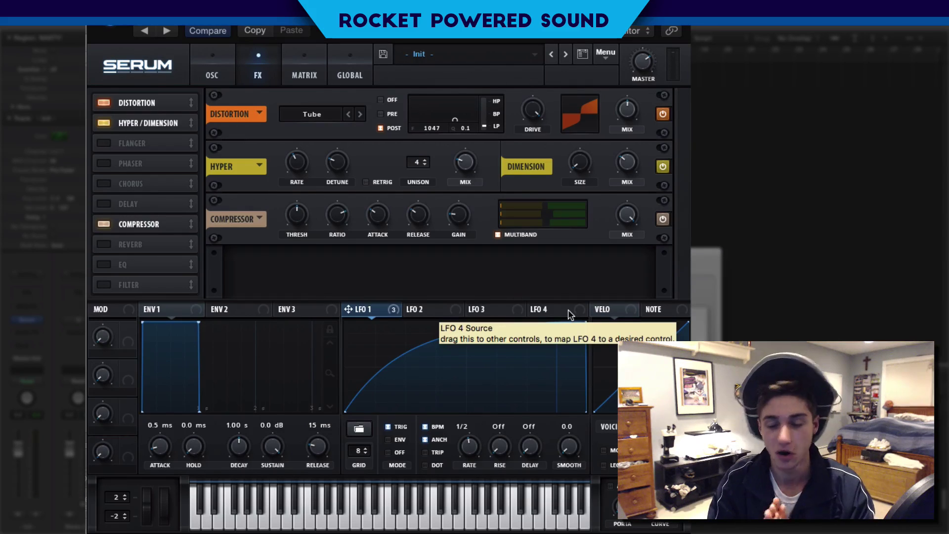
Step: Add an EQ with the low band cut to about -6.9 dB and the high band boosted to about 5.9 dB
click(103, 264)
drag(352, 257, 345, 270)
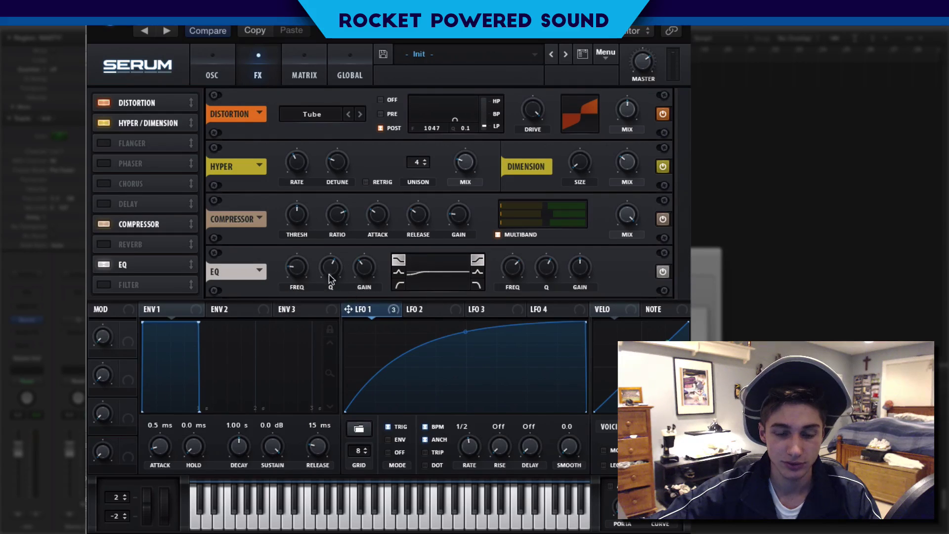
mouse_move(360, 263)
drag(359, 263, 356, 274)
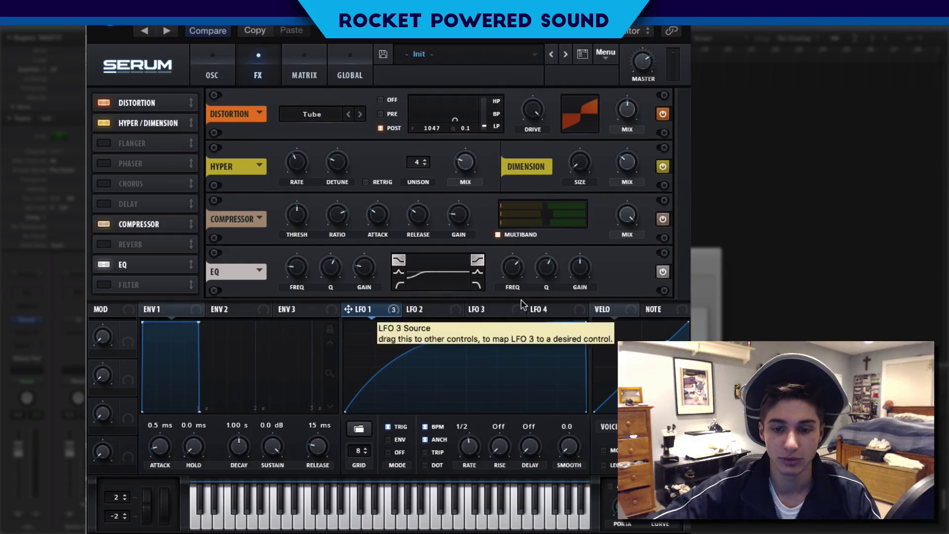
drag(580, 269, 591, 259)
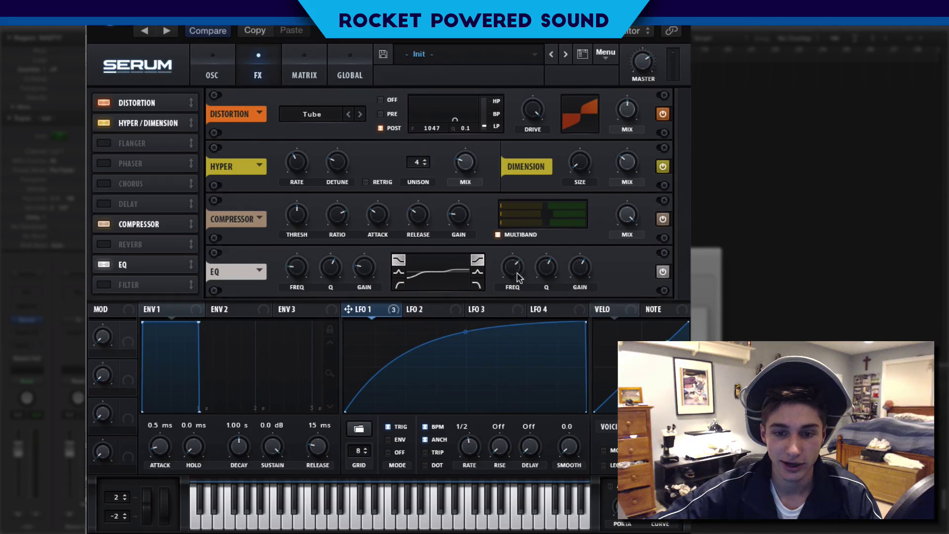
drag(514, 269, 515, 270)
drag(573, 265, 573, 266)
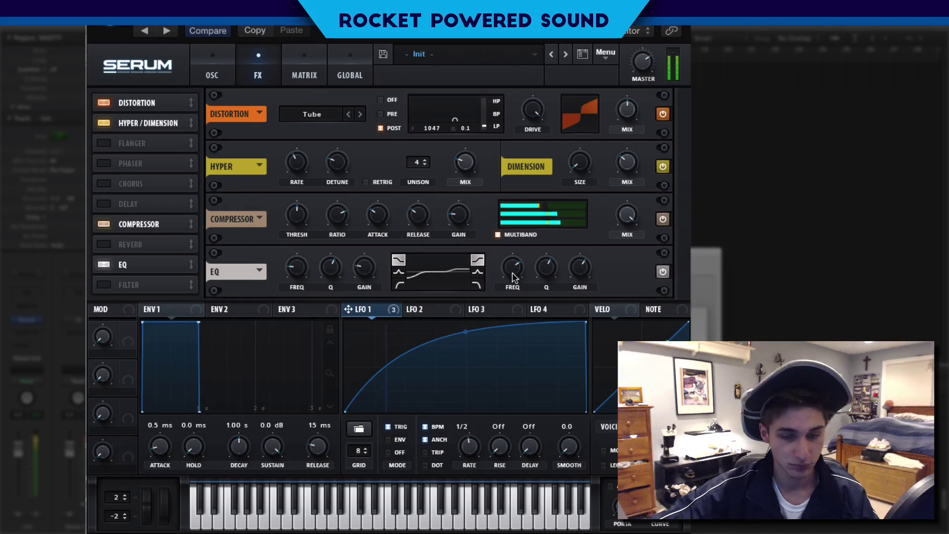
mouse_move(562, 270)
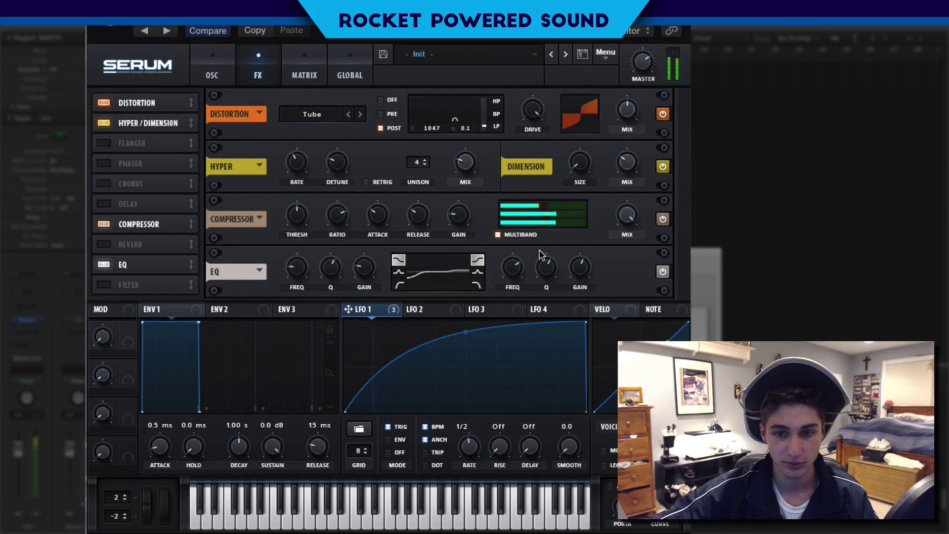
Step: Reshape LFO 2 into a falling ramp with an added point that bends the slope
click(313, 70)
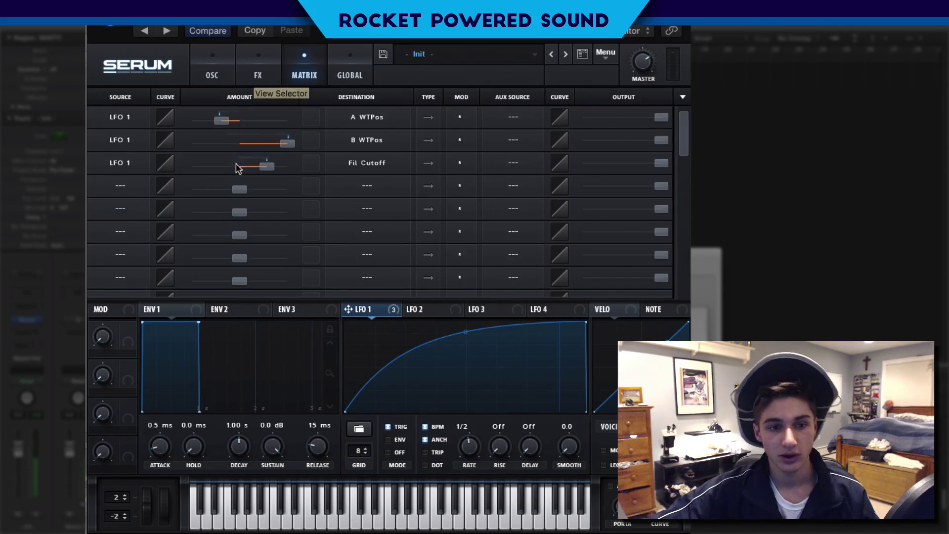
click(428, 313)
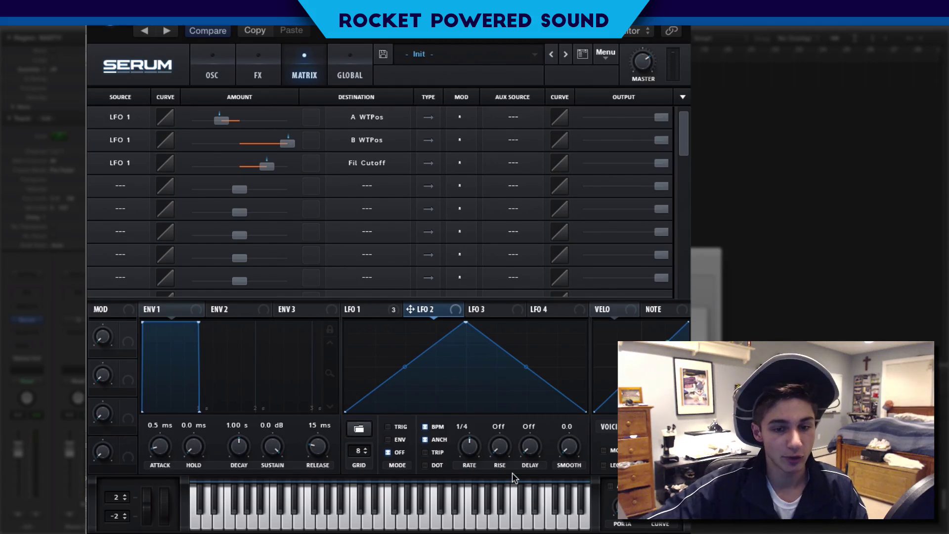
drag(464, 325, 309, 218)
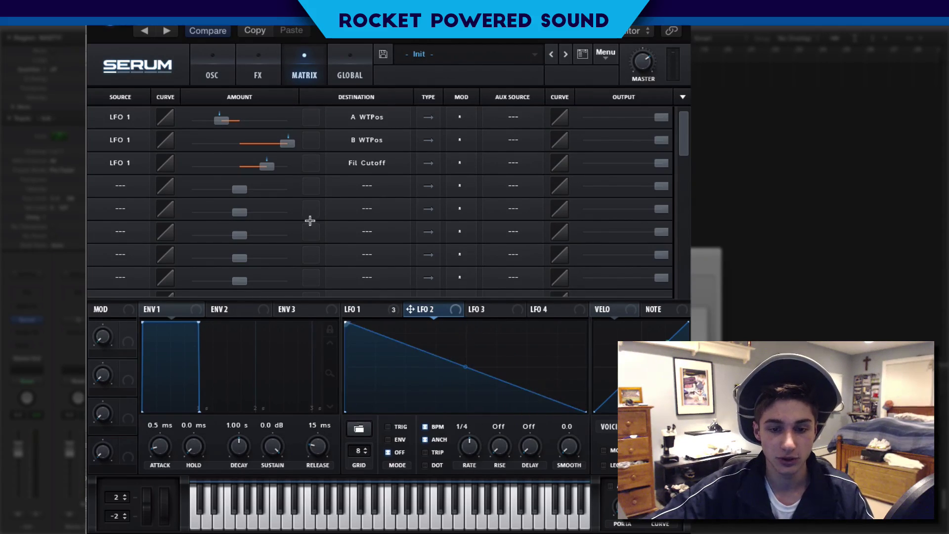
double_click(543, 395)
mouse_move(544, 386)
mouse_down()
mouse_move(528, 380)
mouse_move(557, 393)
mouse_move(571, 384)
mouse_move(563, 385)
mouse_up()
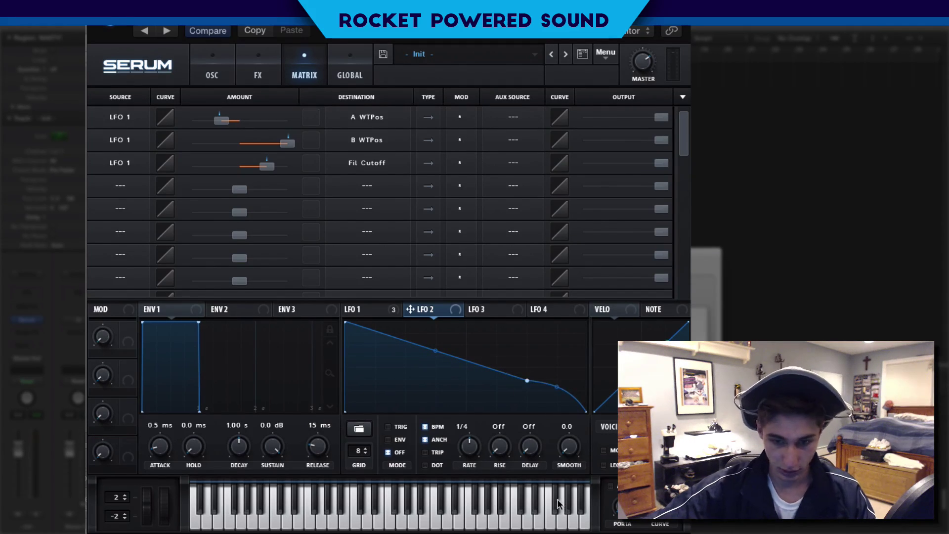
click(369, 311)
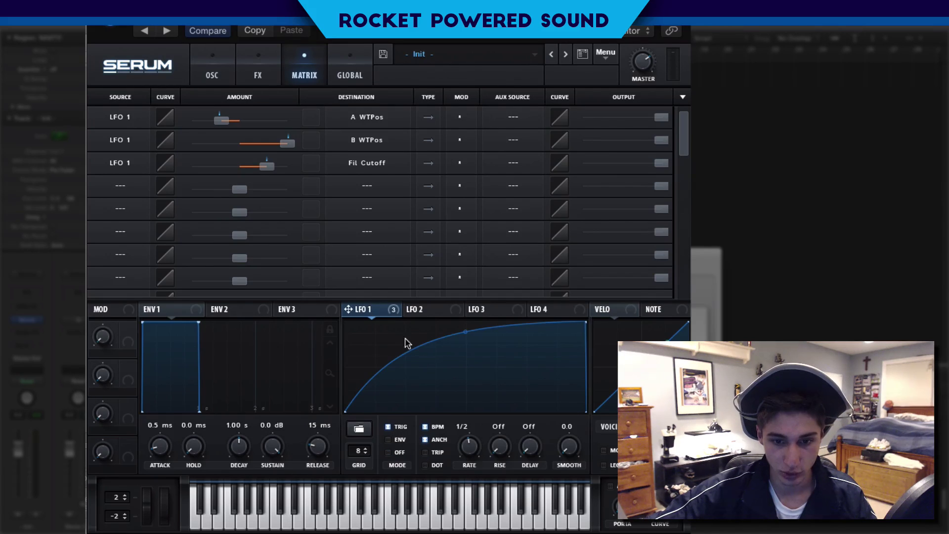
click(447, 311)
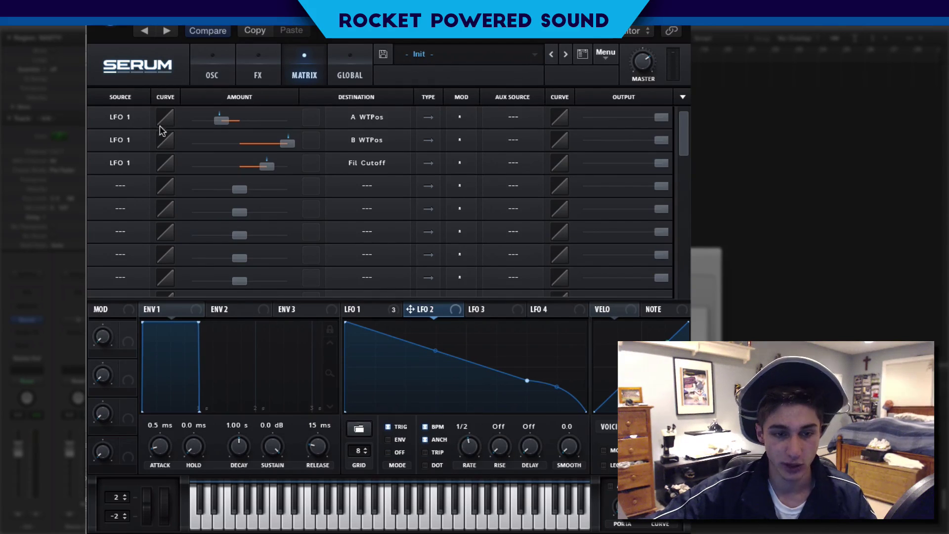
Step: In matrix row 4, route LFO 2 to Global Mast.Tun with amount 10
click(126, 186)
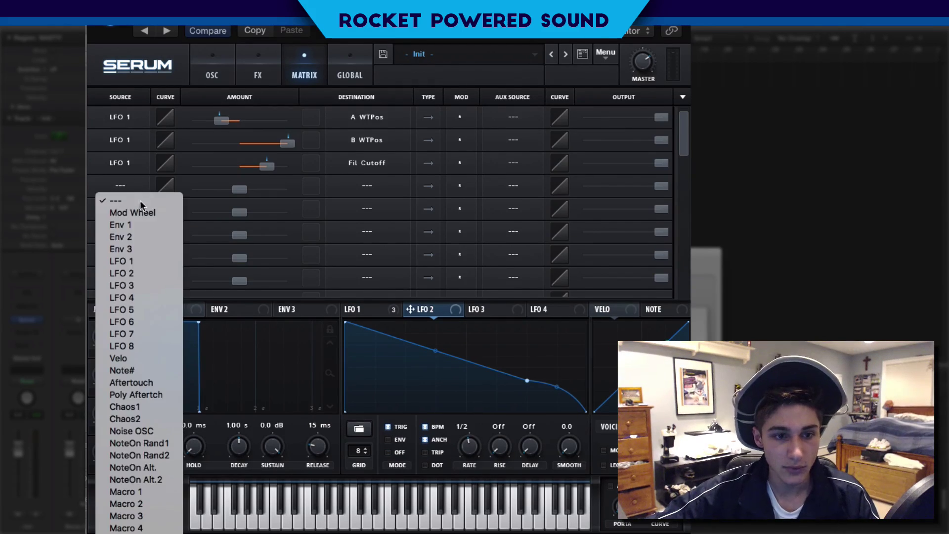
click(164, 273)
click(343, 196)
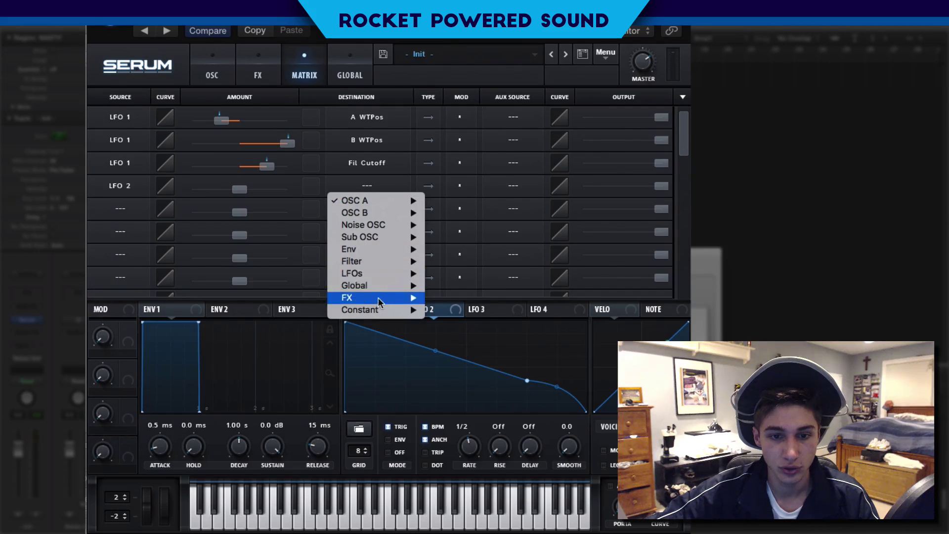
mouse_move(378, 285)
click(455, 282)
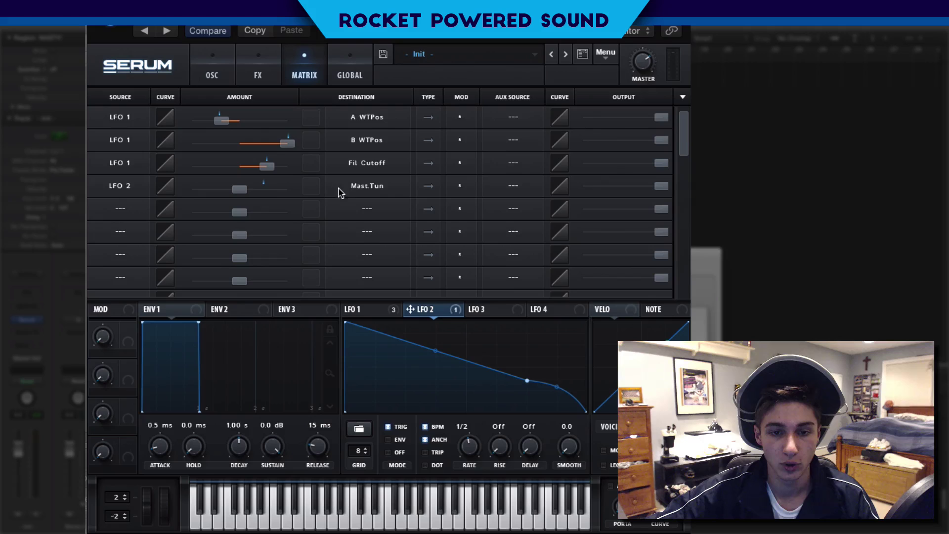
mouse_move(266, 189)
mouse_down()
mouse_move(289, 200)
mouse_move(253, 197)
mouse_move(283, 197)
mouse_move(274, 196)
mouse_up()
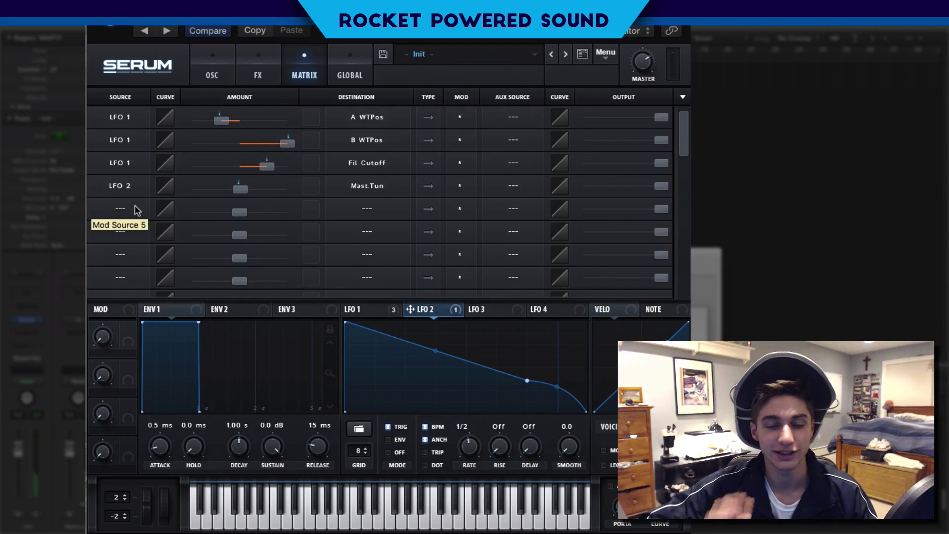
Step: Reshape LFO 3: skew its peak left, raise both ends, and add a dip to the bottom
click(508, 318)
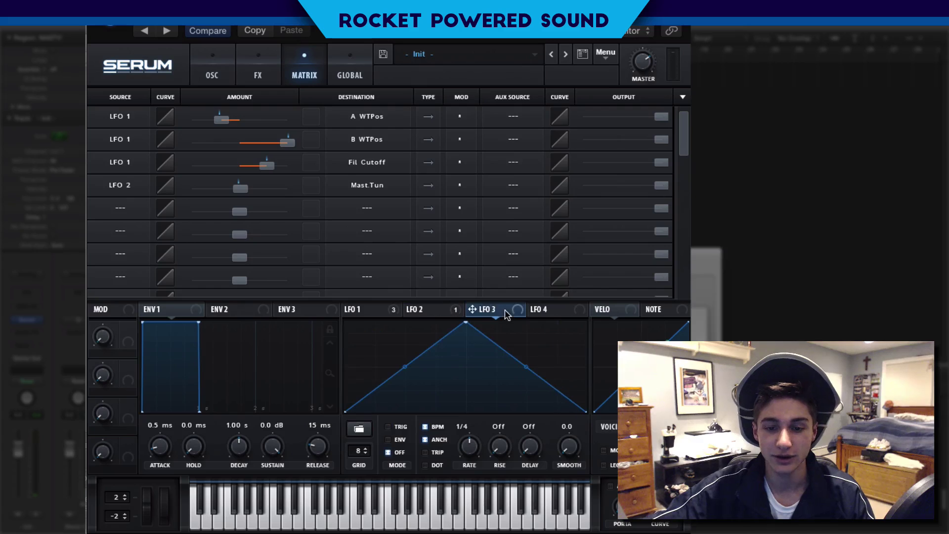
drag(465, 322, 406, 289)
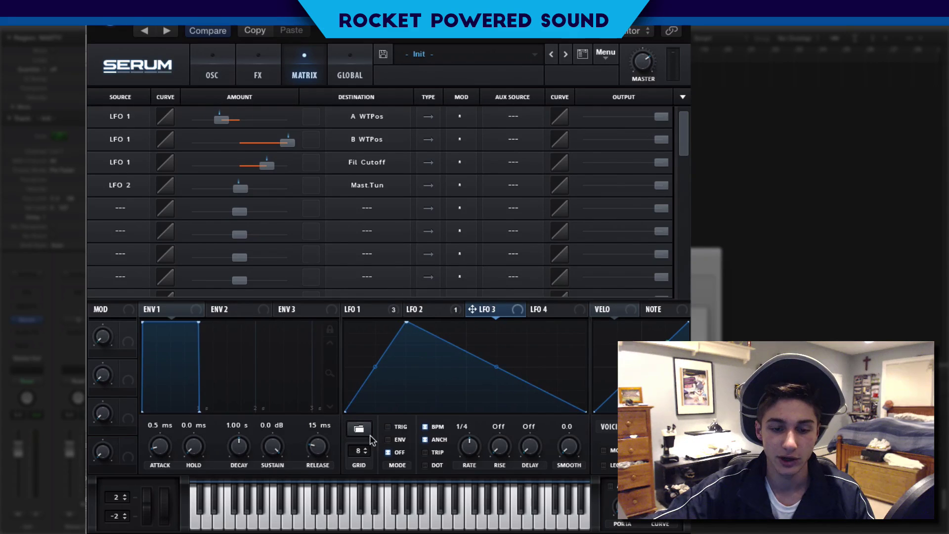
drag(347, 416, 326, 361)
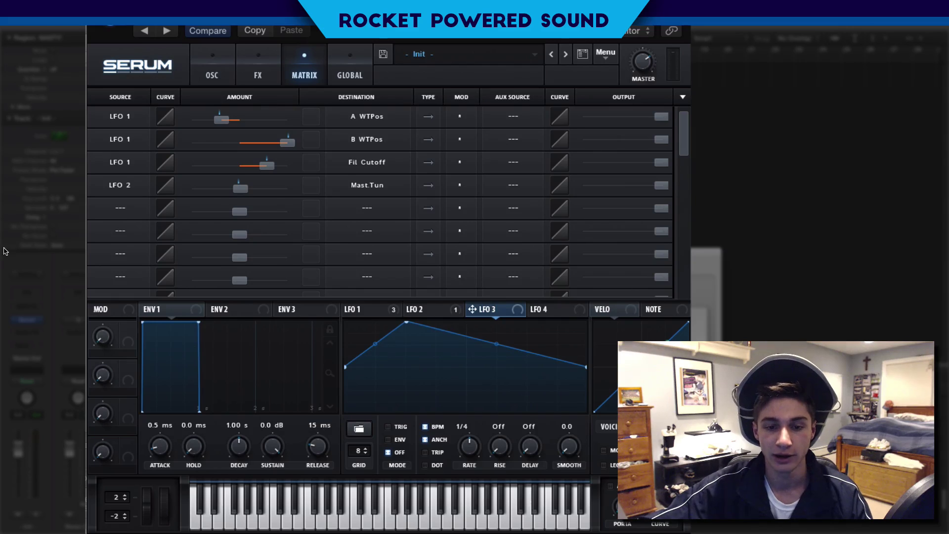
double_click(512, 385)
drag(513, 385, 528, 430)
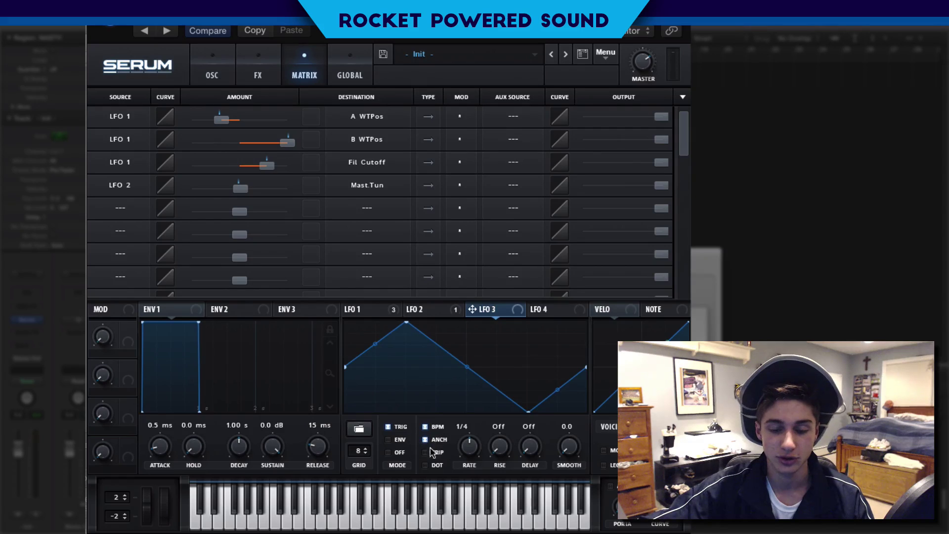
Step: Turn off BPM sync for LFO 3 and set its rate to 10.6 Hz
click(424, 427)
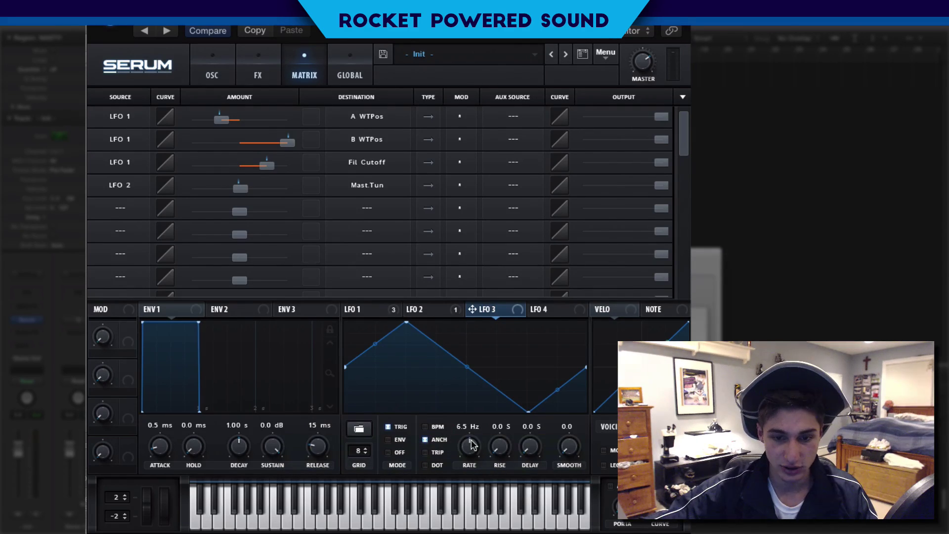
drag(473, 447, 482, 443)
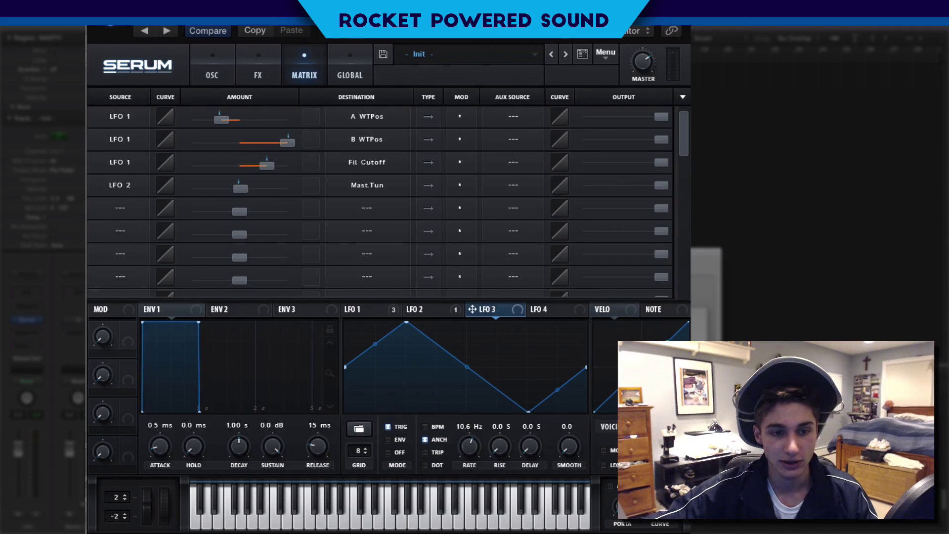
click(130, 209)
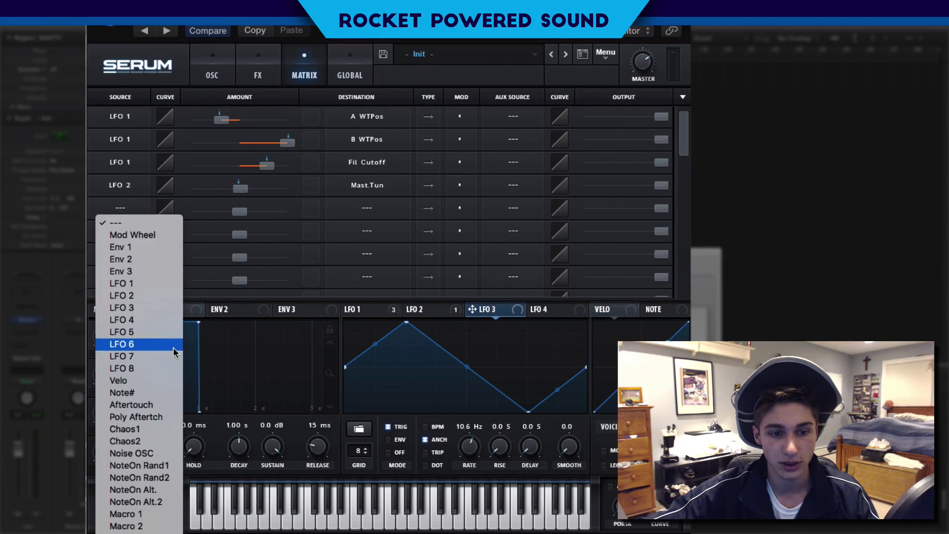
Step: In matrix row 5, route LFO 3 to Global Mast.Tun with amount 2
click(163, 307)
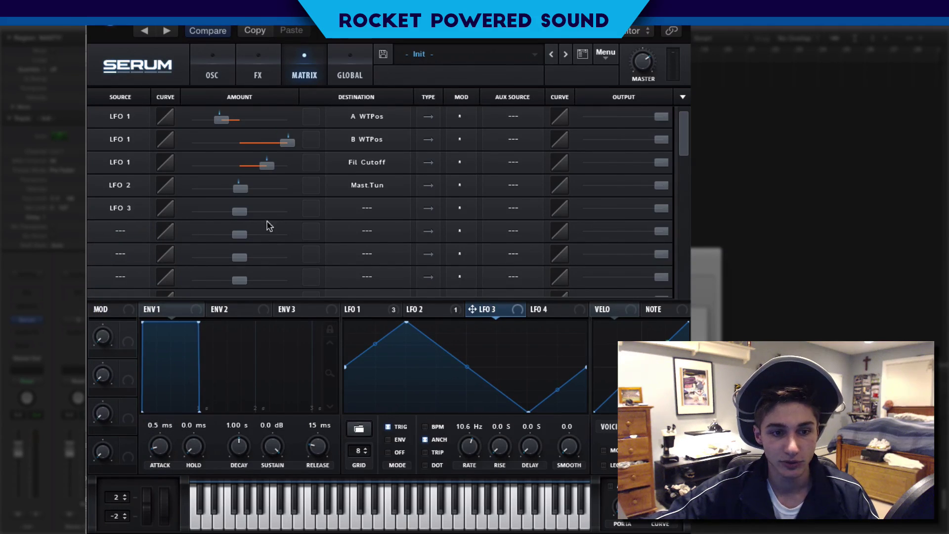
click(380, 208)
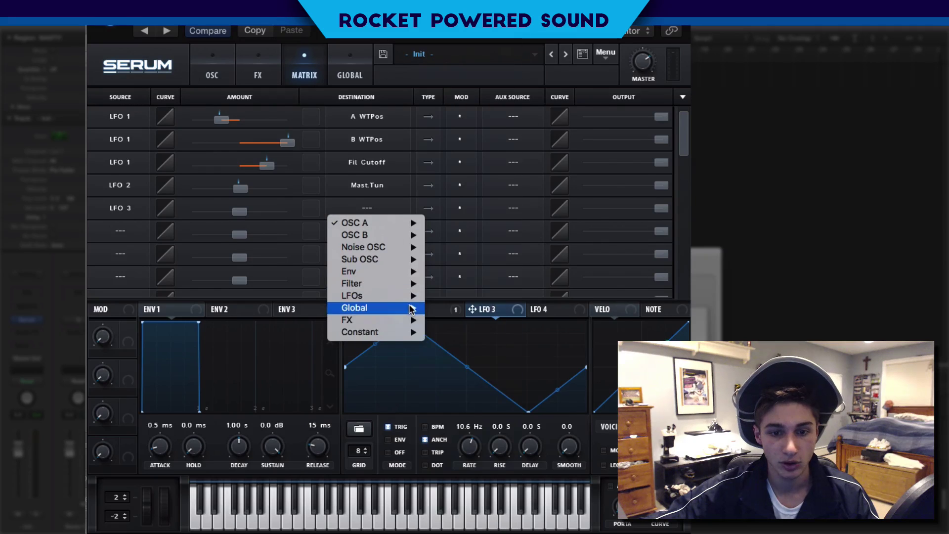
mouse_move(410, 308)
click(452, 308)
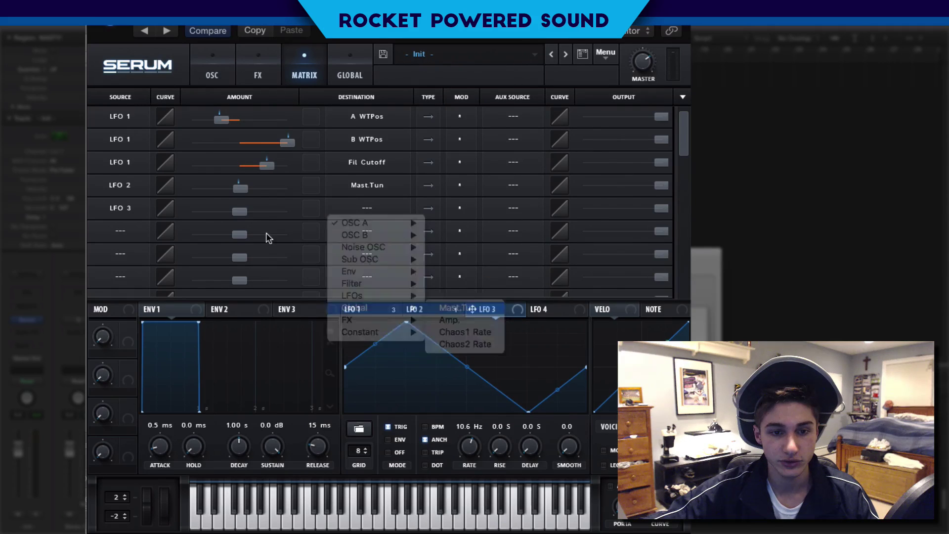
click(248, 212)
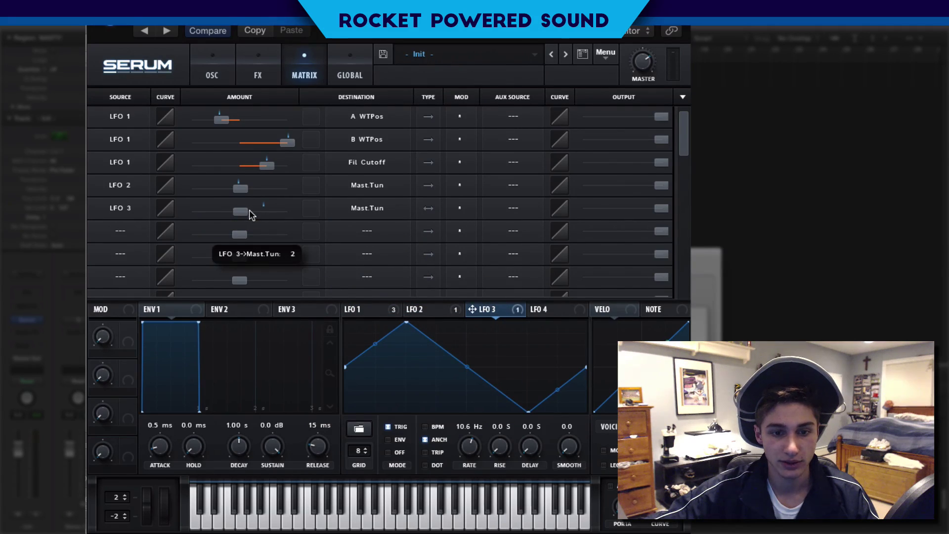
drag(249, 213, 256, 214)
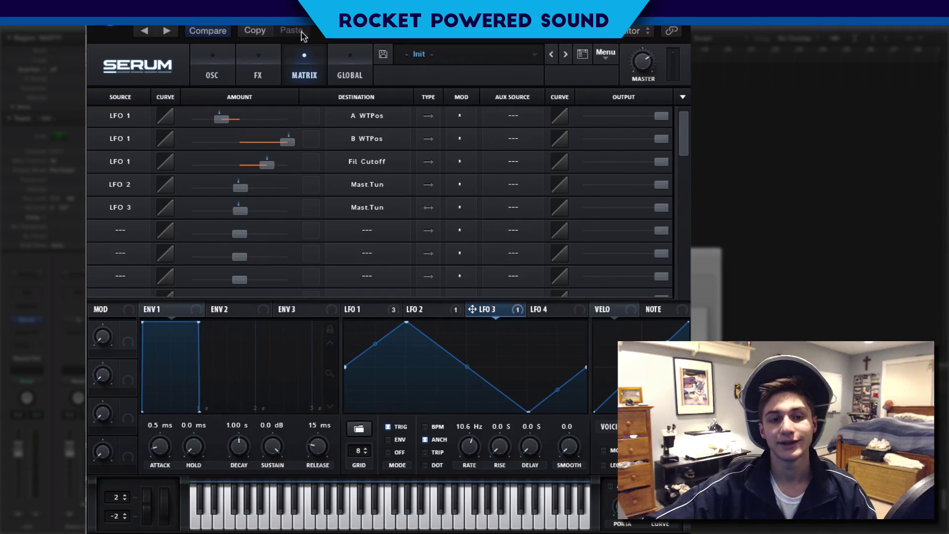
Step: Switch to the OSC page showing the Monster 5 and Squelchy FM 1 oscillators and the High 24 filter
click(216, 75)
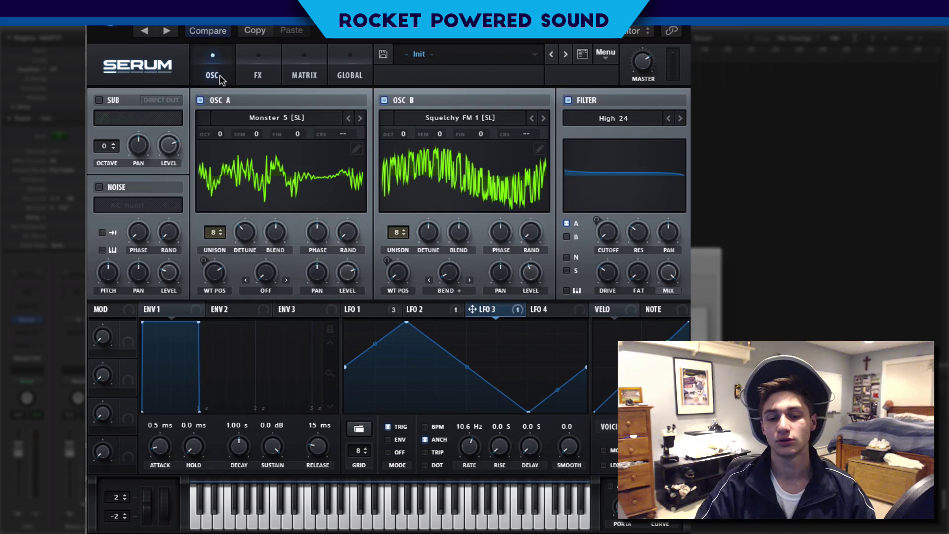